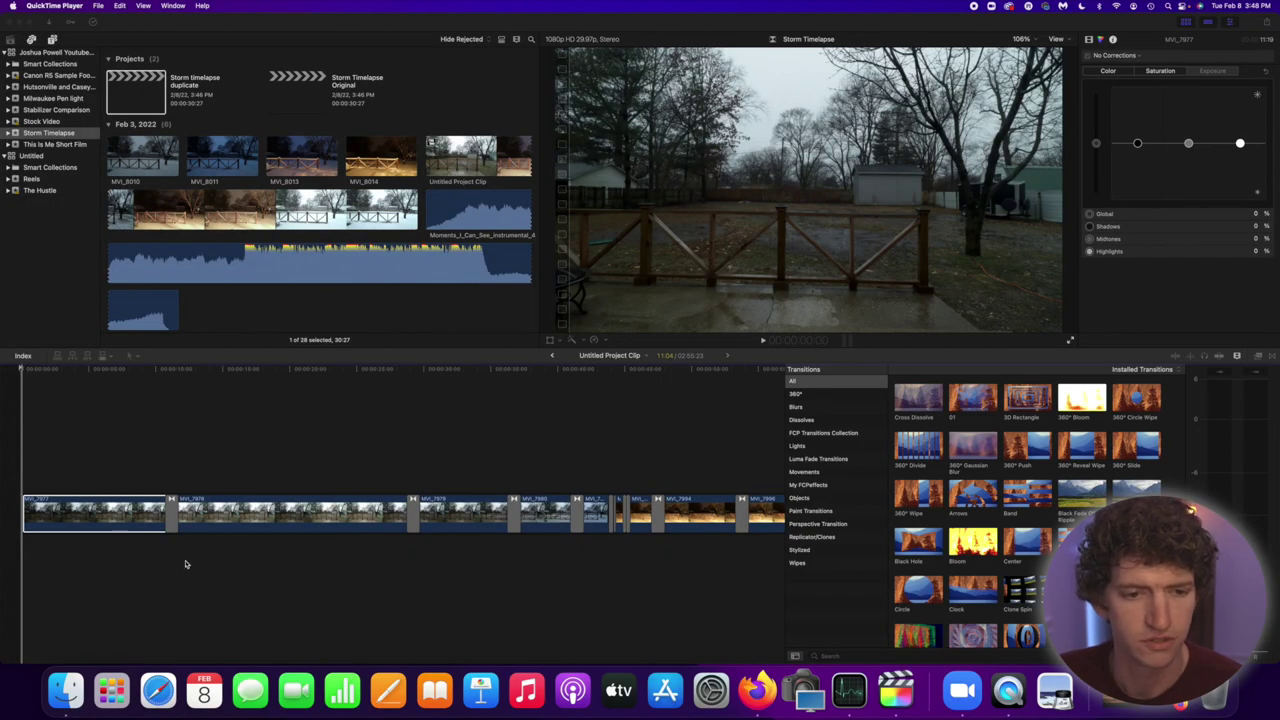
- Select the first clips, then the transition after MVI_7978 to show its Cross Dissolve settings
{"action": "left_click", "coordinate": [275, 517]}
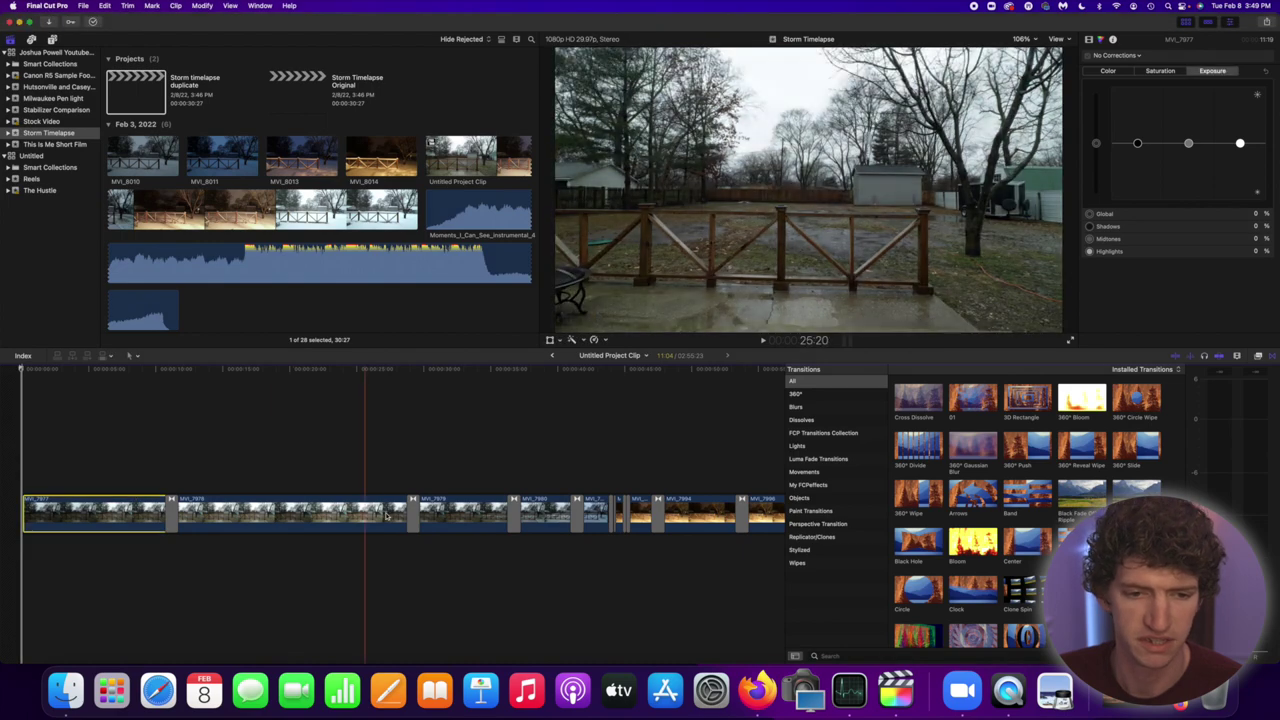
{"action": "left_click", "coordinate": [386, 516]}
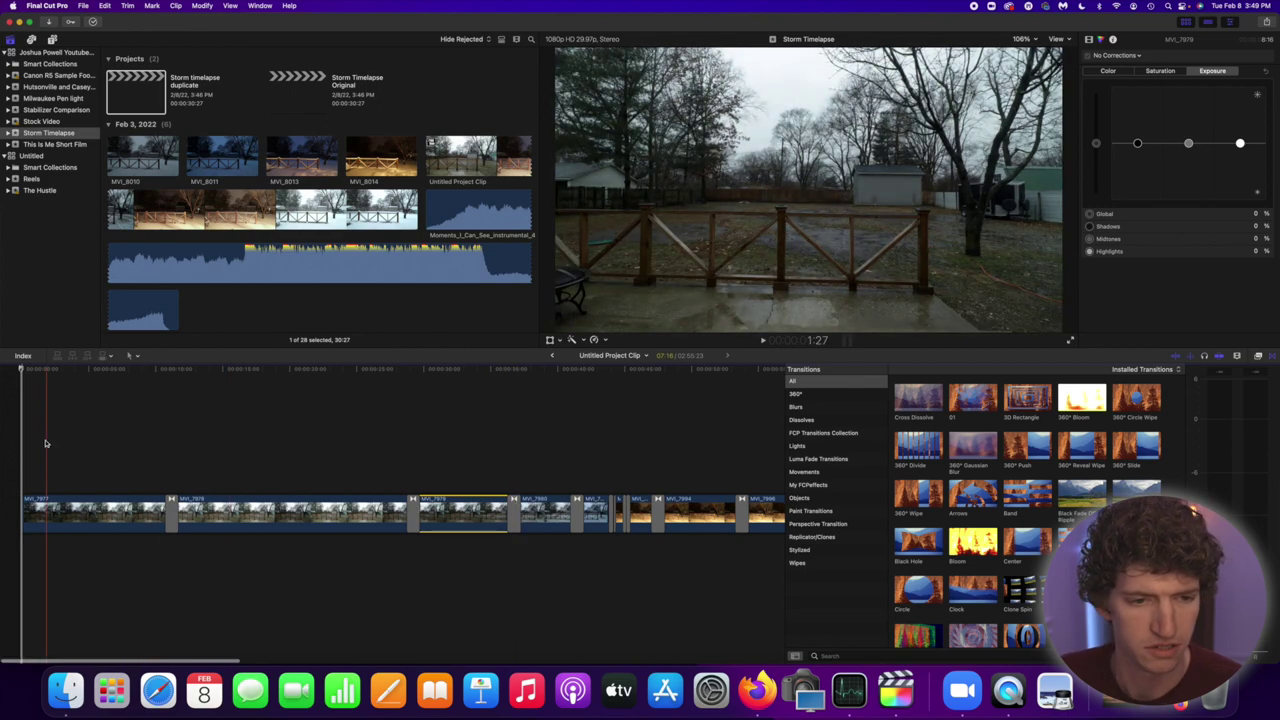
{"action": "scroll", "coordinate": [202, 510], "scroll_direction": "right", "scroll_amount": 15}
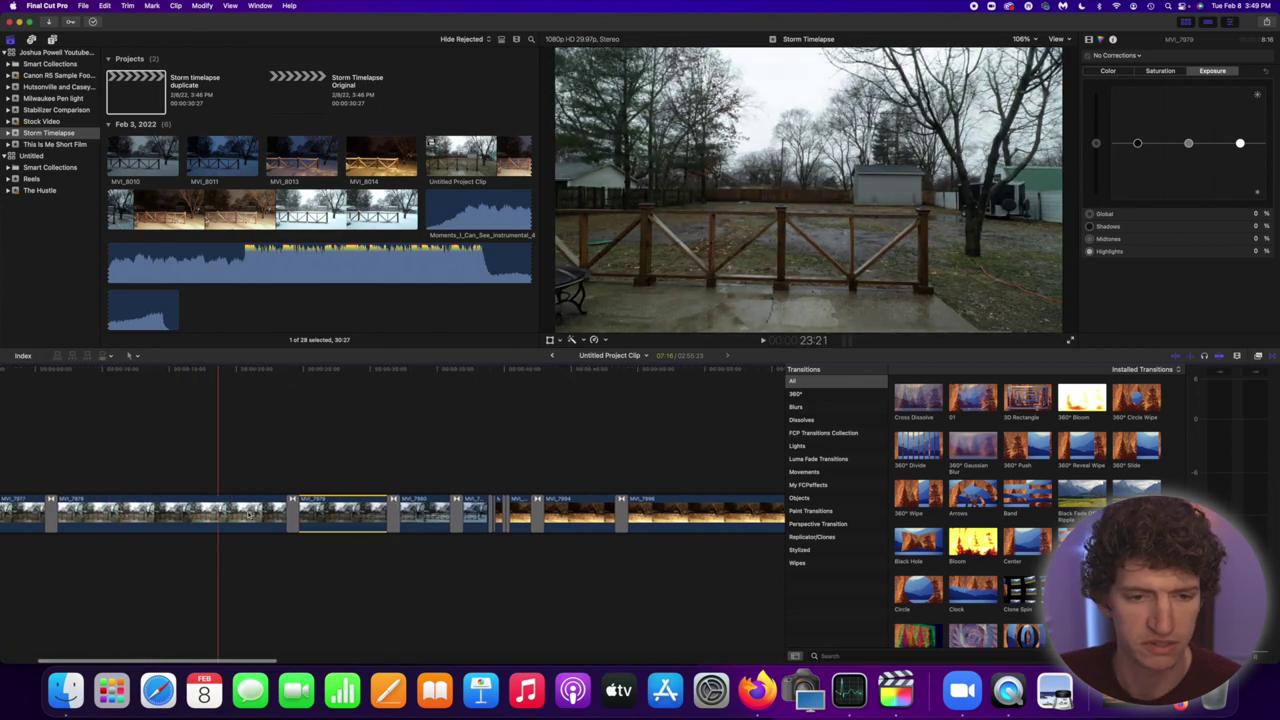
{"action": "scroll", "coordinate": [607, 521], "scroll_direction": "left", "scroll_amount": 15}
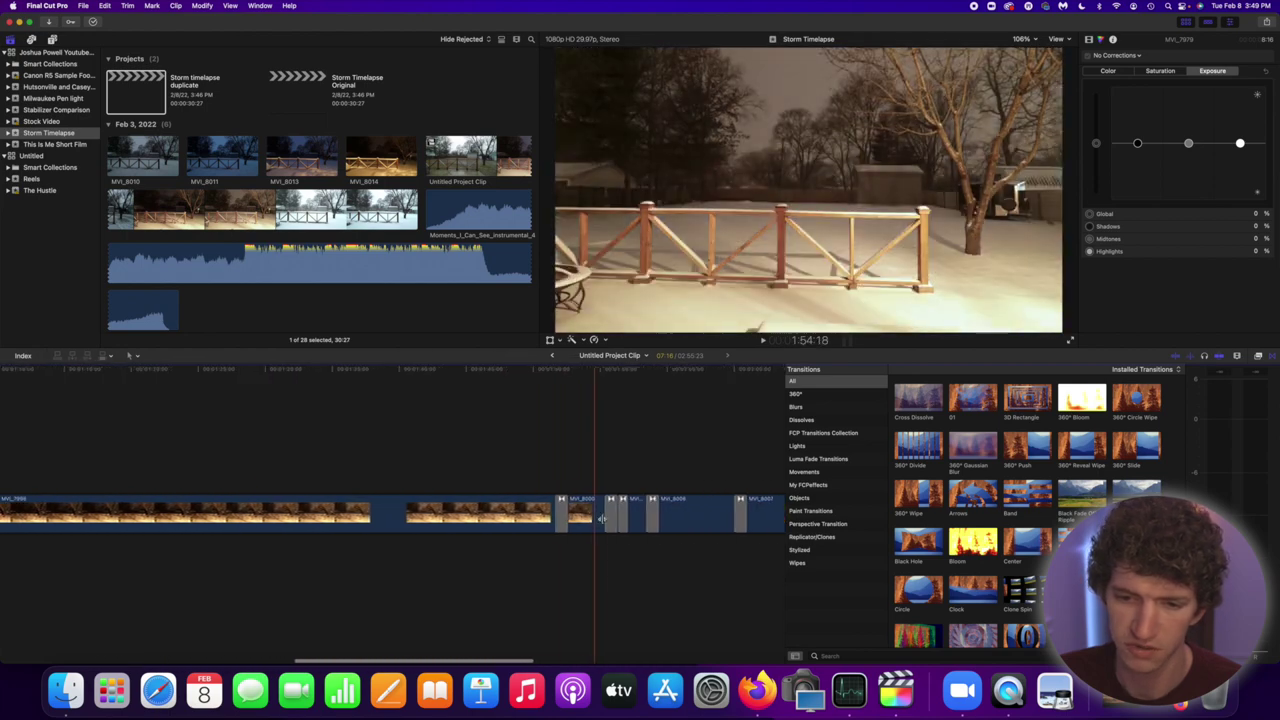
{"action": "left_click", "coordinate": [497, 512]}
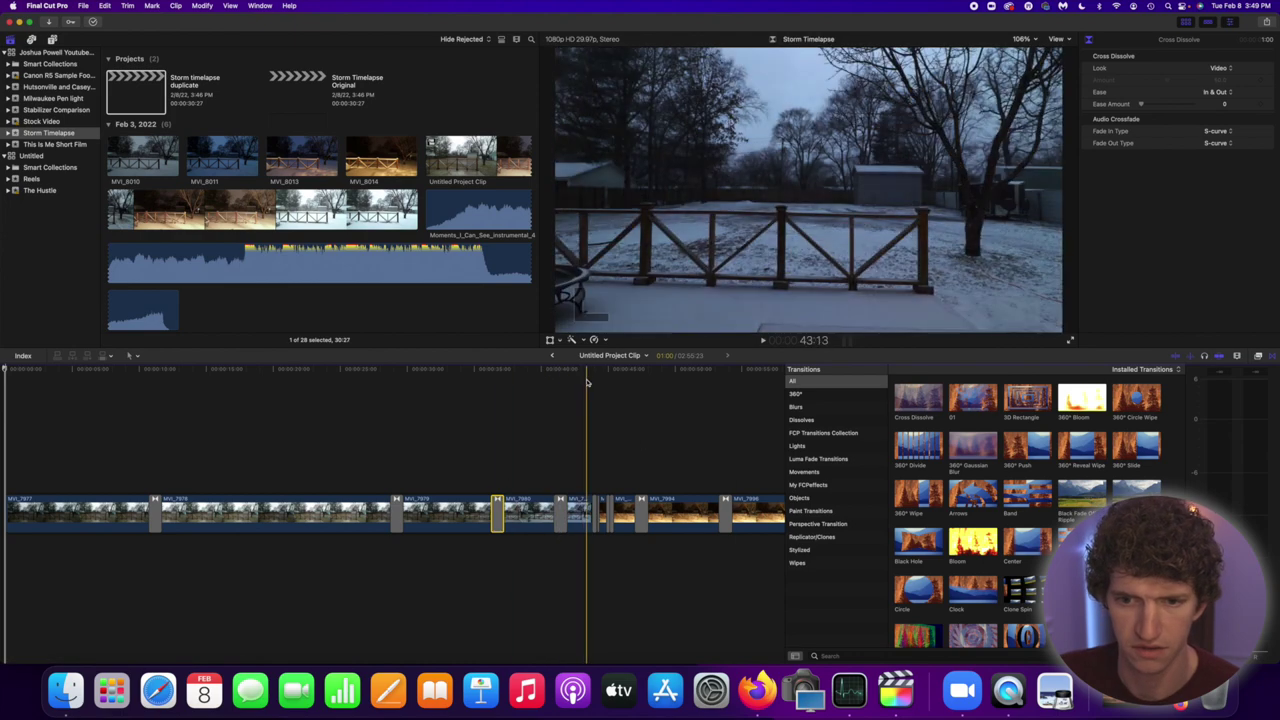
- Zoom in to the long transition and select clips MVI_7980 and MVI_7982 to view their colour
{"action": "key", "text": "super+equal"}
{"action": "key", "text": "super+equal"}
{"action": "key", "text": "super+equal"}
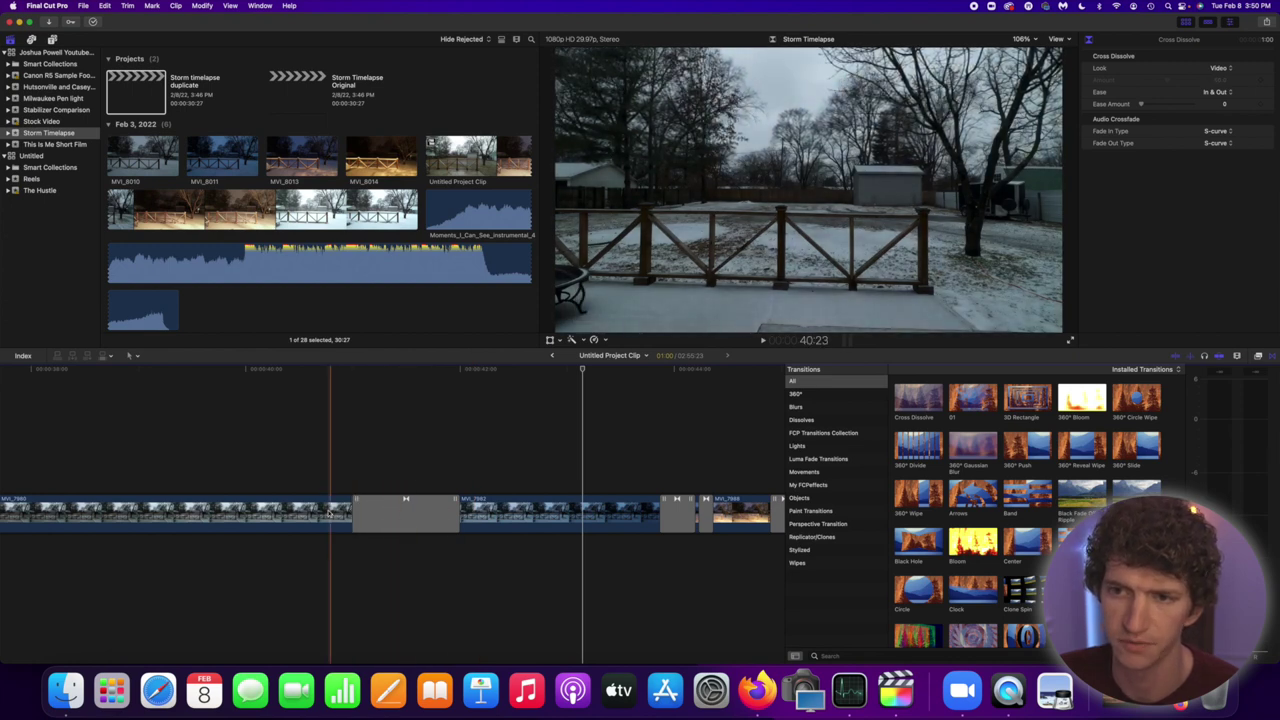
{"action": "scroll", "coordinate": [304, 511], "scroll_direction": "right", "scroll_amount": 4}
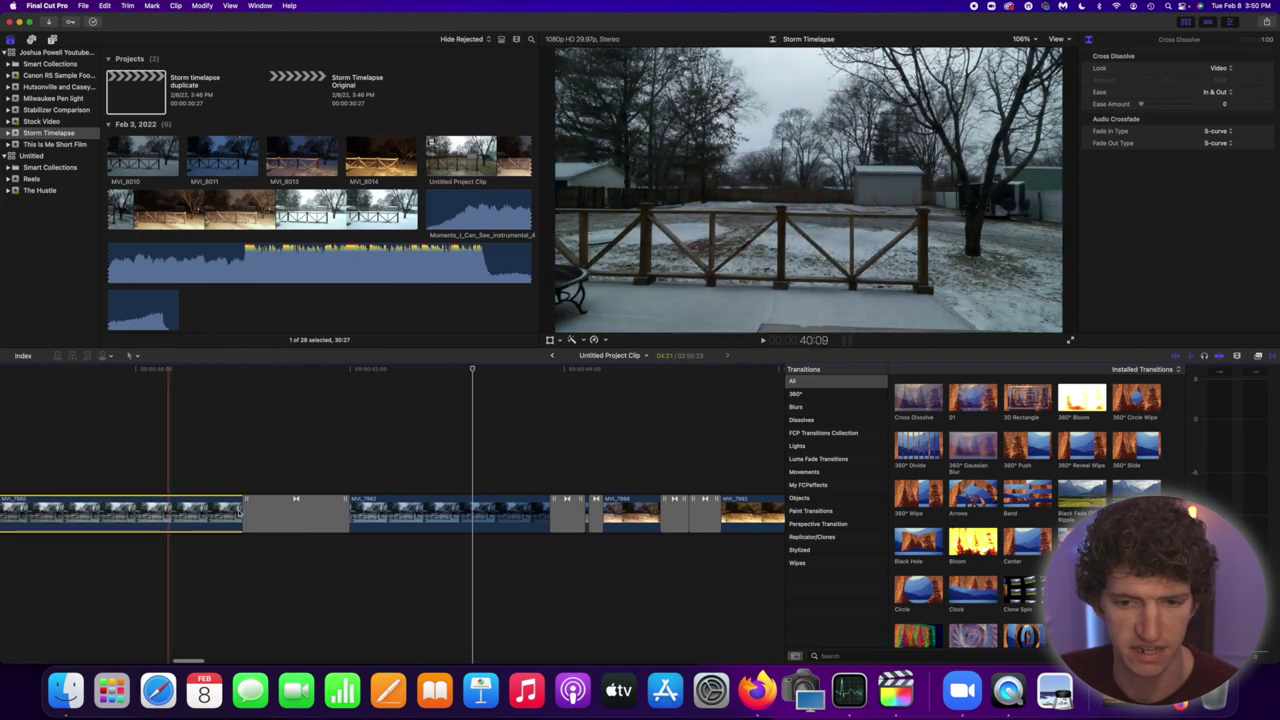
{"action": "left_click", "coordinate": [240, 512]}
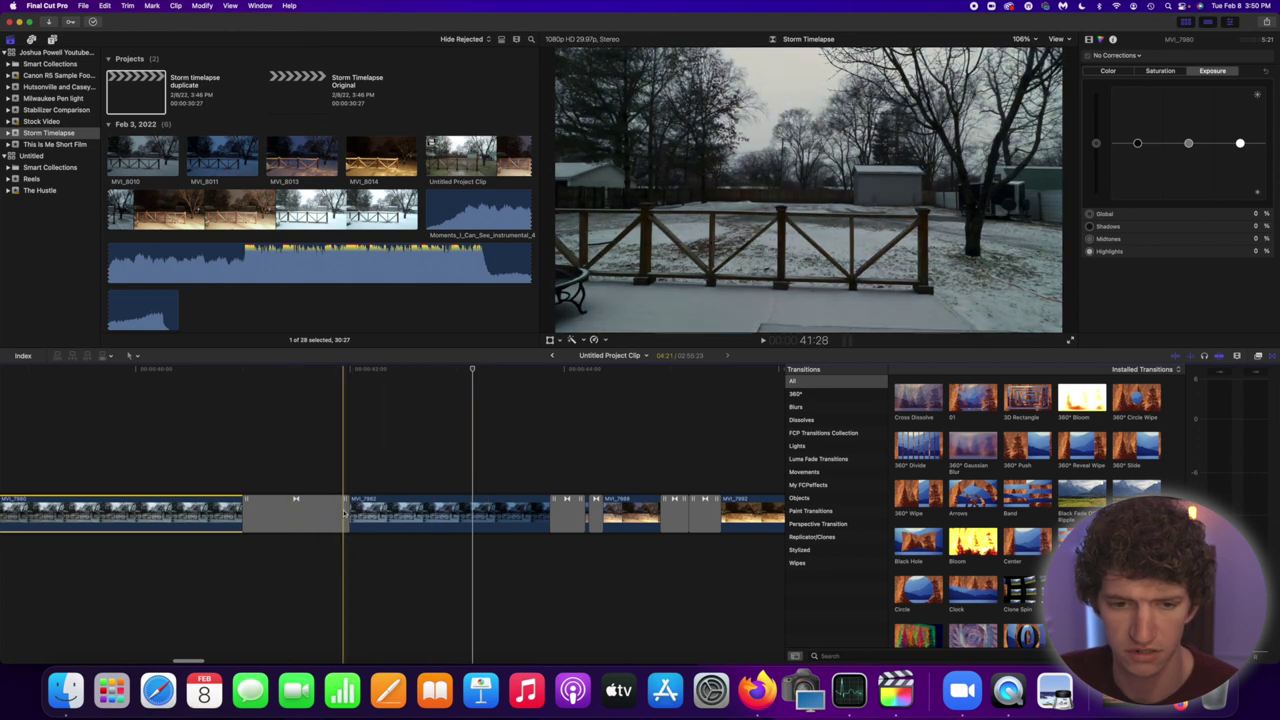
{"action": "left_click", "coordinate": [401, 511]}
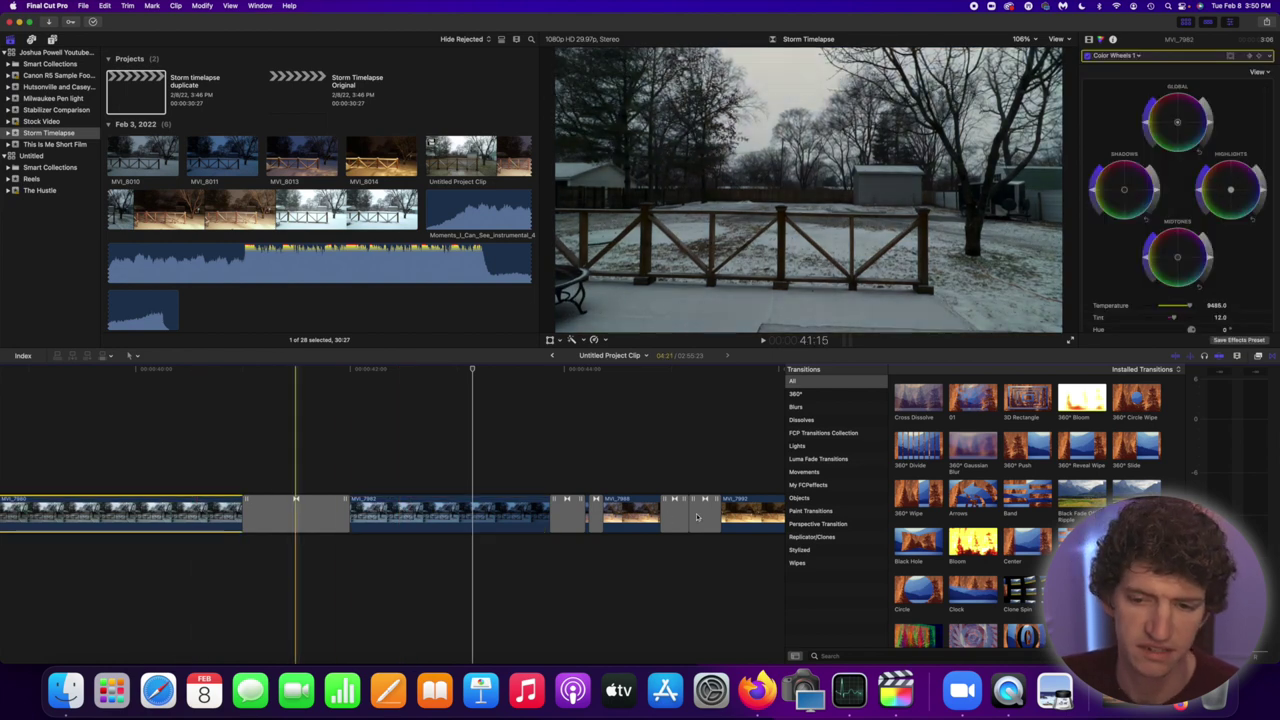
- Restore MVI_7982's Color Wheels correction and park the playhead inside the clip
{"action": "key", "text": "super+z"}
{"action": "key", "text": "super+shift+z"}
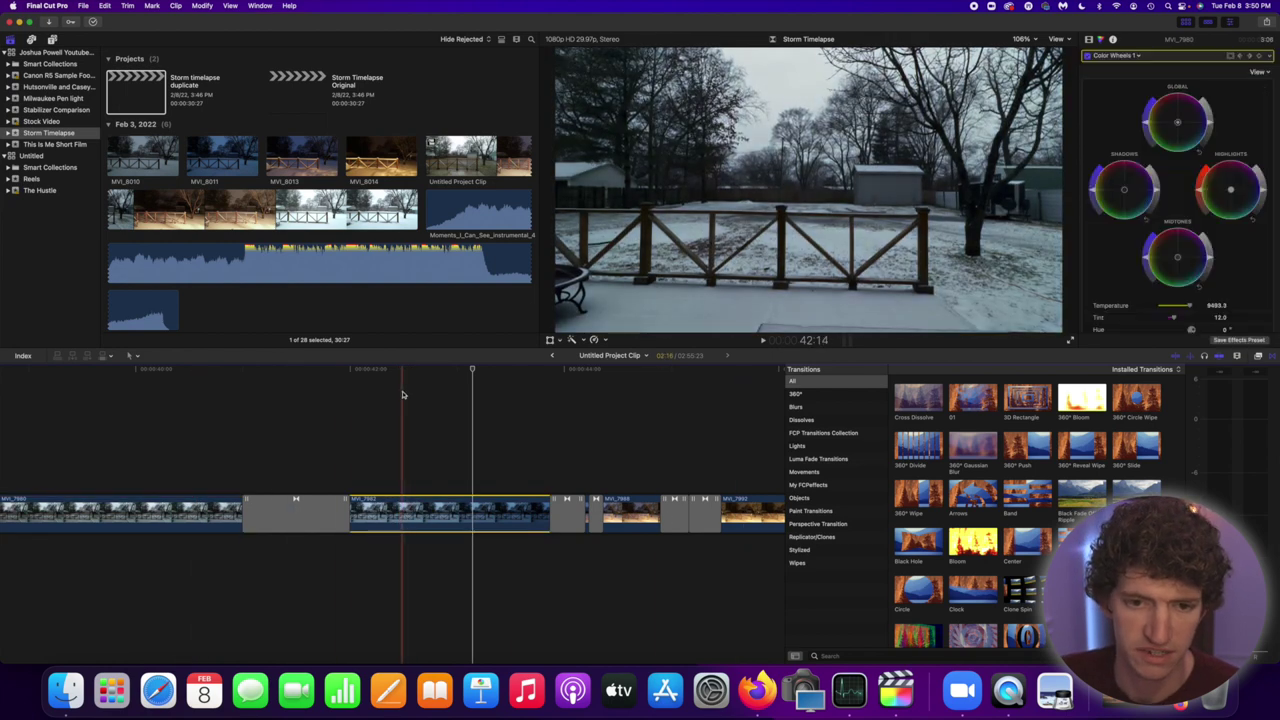
{"action": "scroll", "coordinate": [408, 516], "scroll_direction": "left", "scroll_amount": 2}
{"action": "left_click", "coordinate": [424, 370]}
{"action": "left_click_drag", "start_coordinate": [424, 370], "coordinate": [408, 372]}
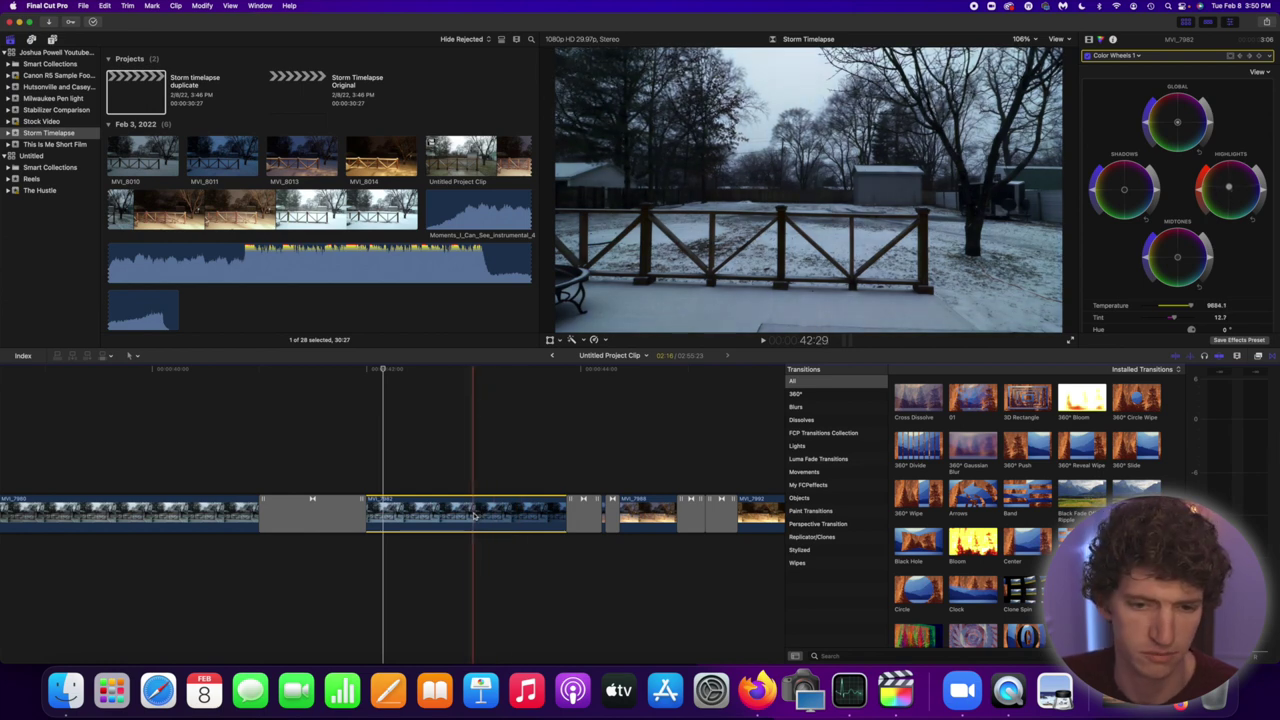
{"action": "key", "text": "Left"}
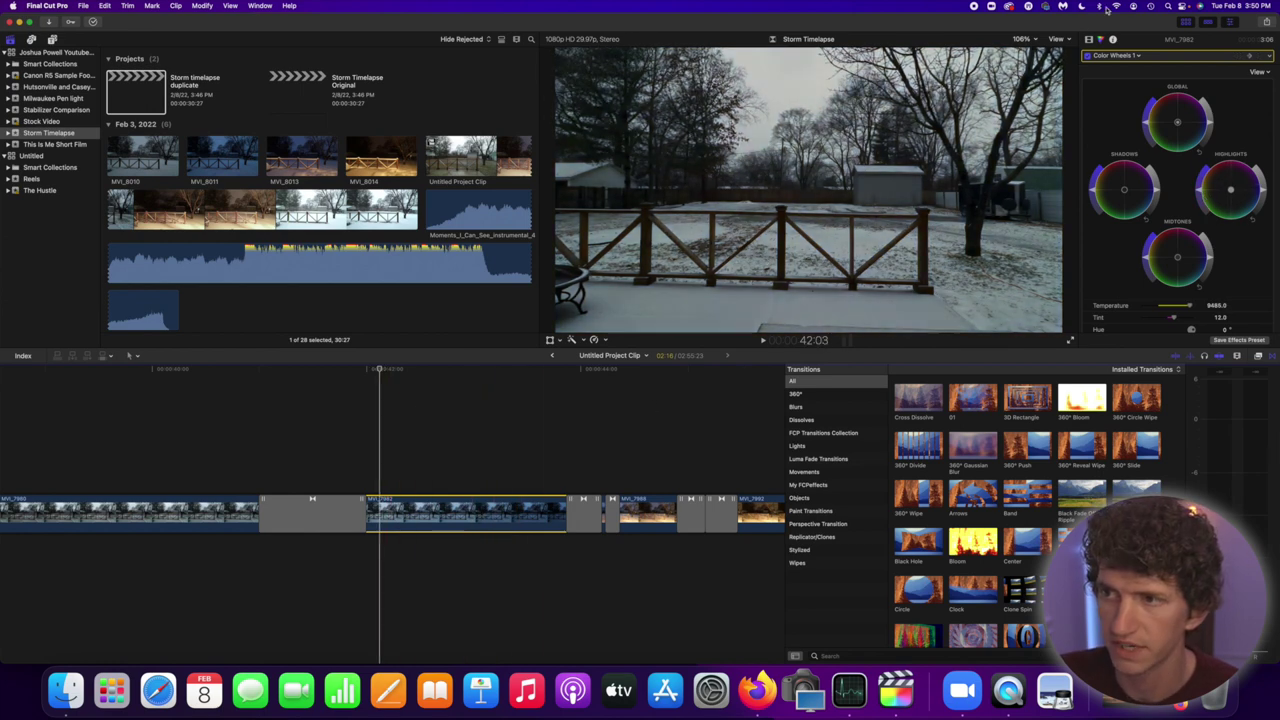
- Scrub MVI_7982 to preview its grade and bring up the Color Wheels 1 options menu
{"action": "left_click", "coordinate": [1139, 57]}
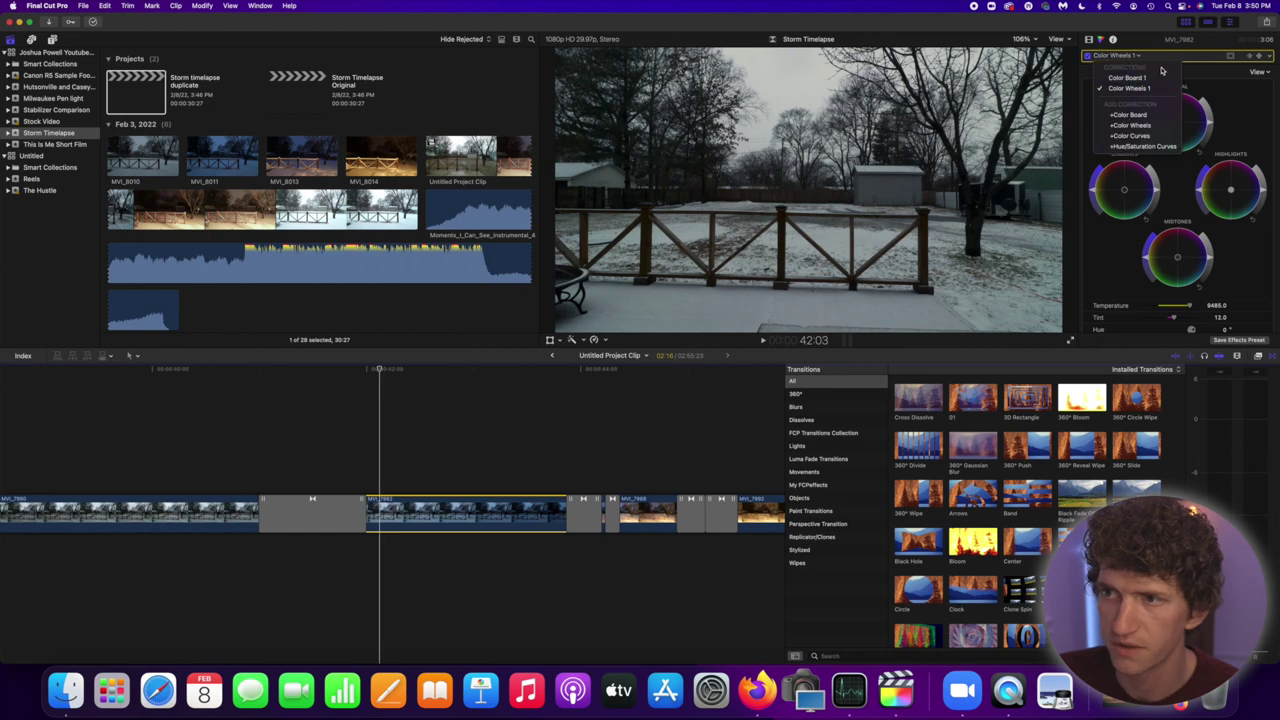
{"action": "left_click", "coordinate": [1139, 57]}
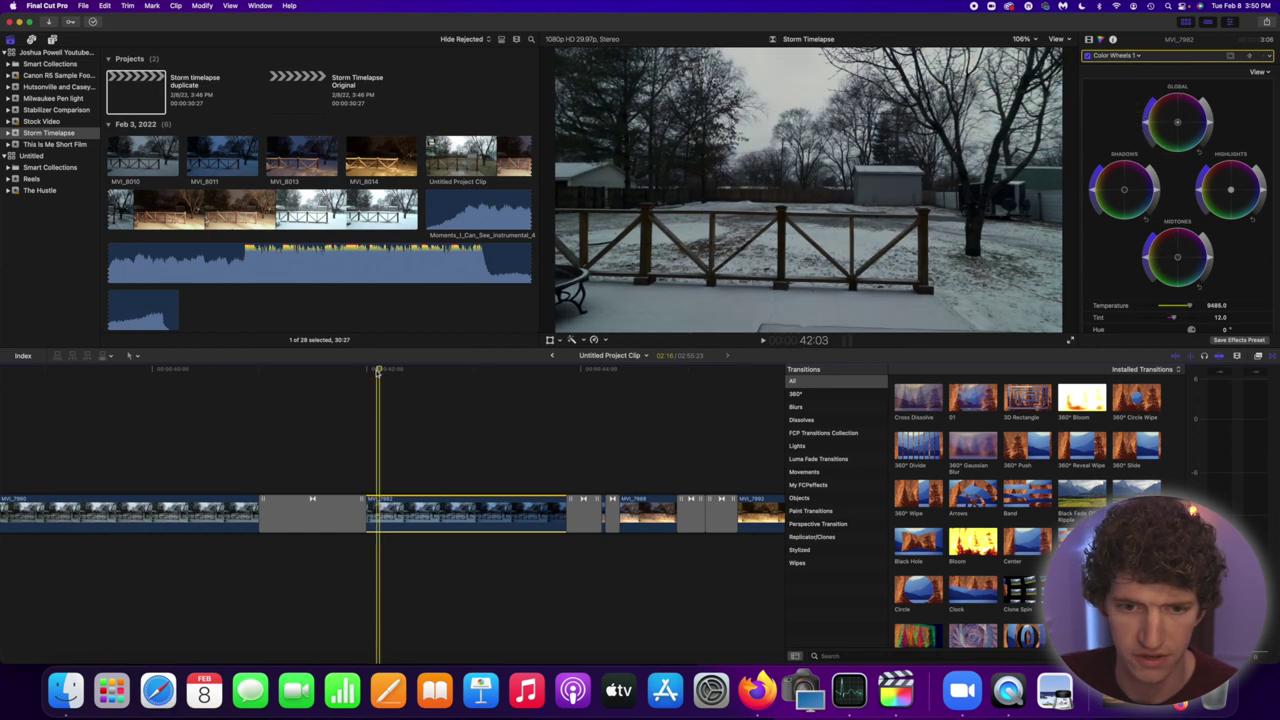
{"action": "left_click", "coordinate": [373, 370]}
{"action": "mouse_move", "coordinate": [373, 370]}
{"action": "left_mouse_down"}
{"action": "mouse_move", "coordinate": [580, 378]}
{"action": "mouse_move", "coordinate": [371, 379]}
{"action": "left_mouse_up"}
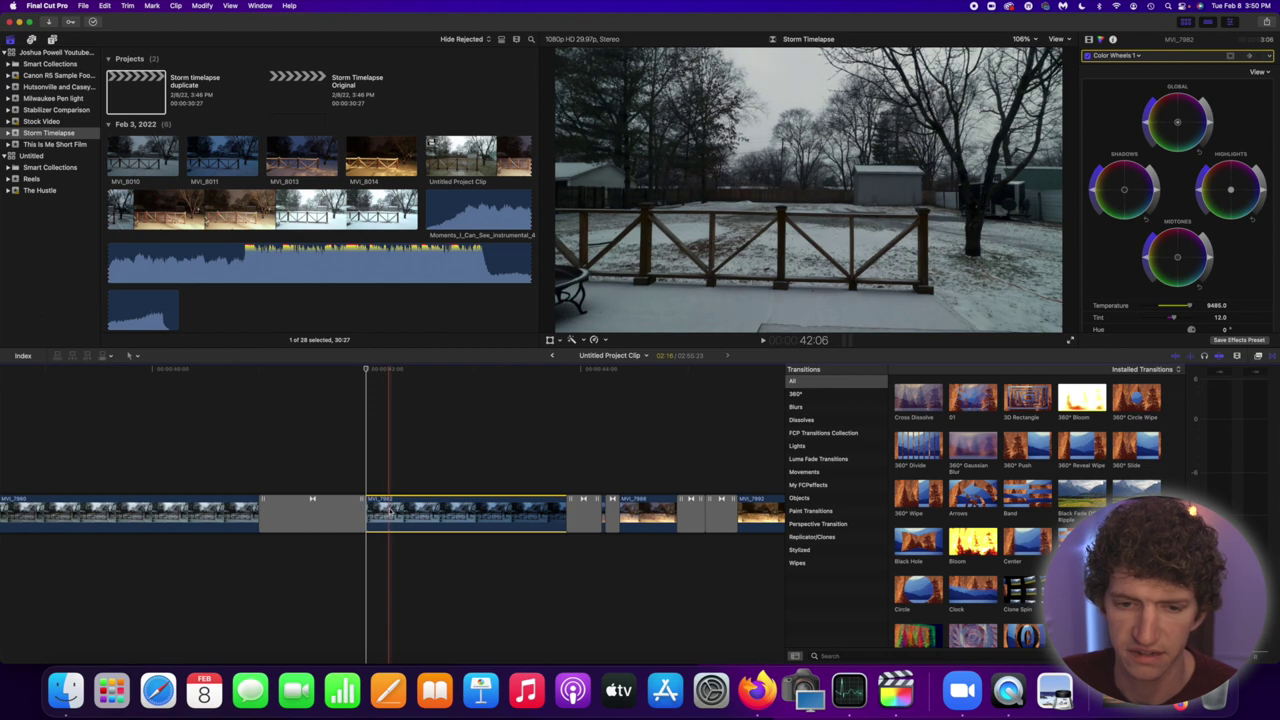
{"action": "left_click", "coordinate": [1269, 57]}
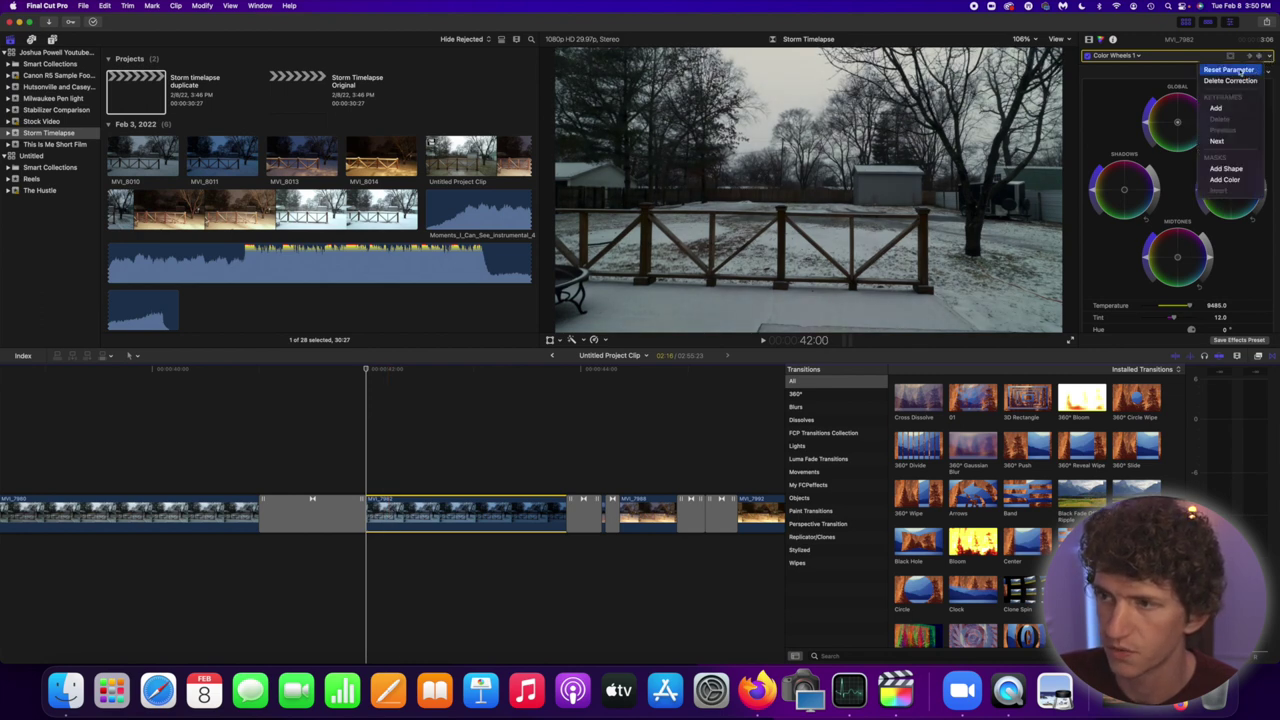
- Reset the Color Wheels, then at MVI_7982's last frame raise temperature to about 8600 and tint to 13
{"action": "left_click", "coordinate": [1240, 70]}
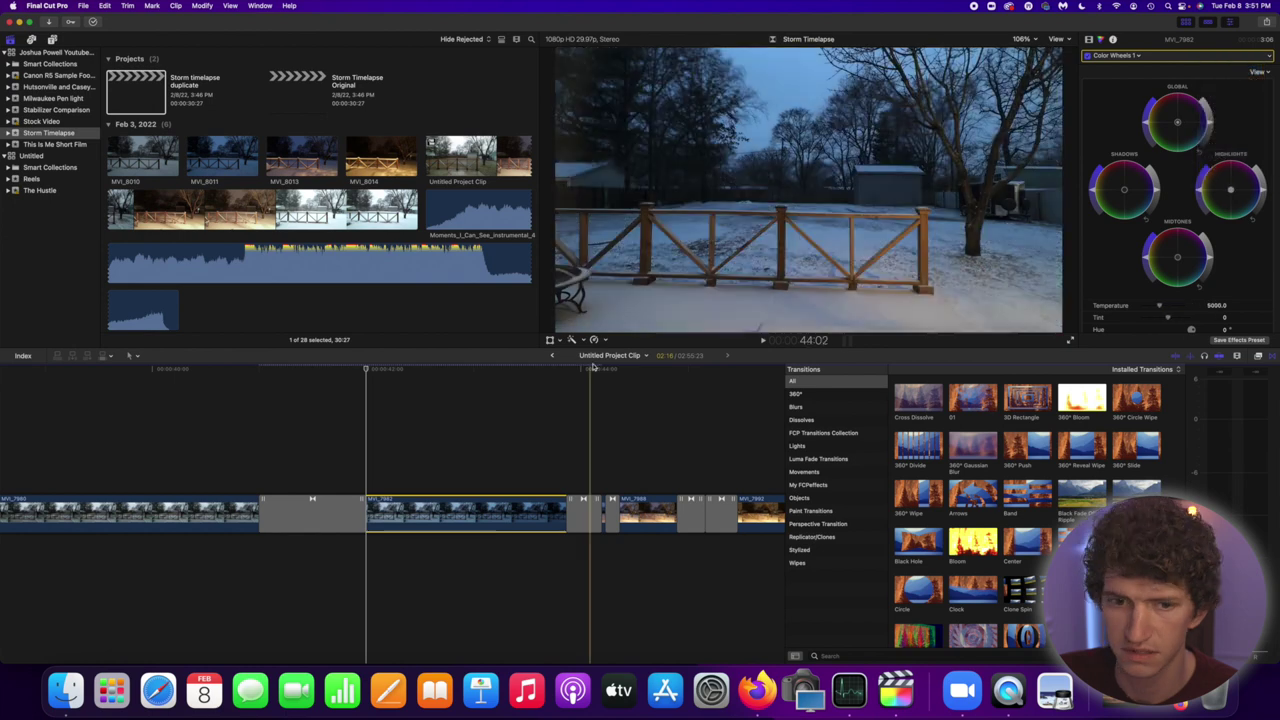
{"action": "mouse_move", "coordinate": [367, 371]}
{"action": "left_mouse_down"}
{"action": "mouse_move", "coordinate": [574, 371]}
{"action": "mouse_move", "coordinate": [370, 388]}
{"action": "left_mouse_up"}
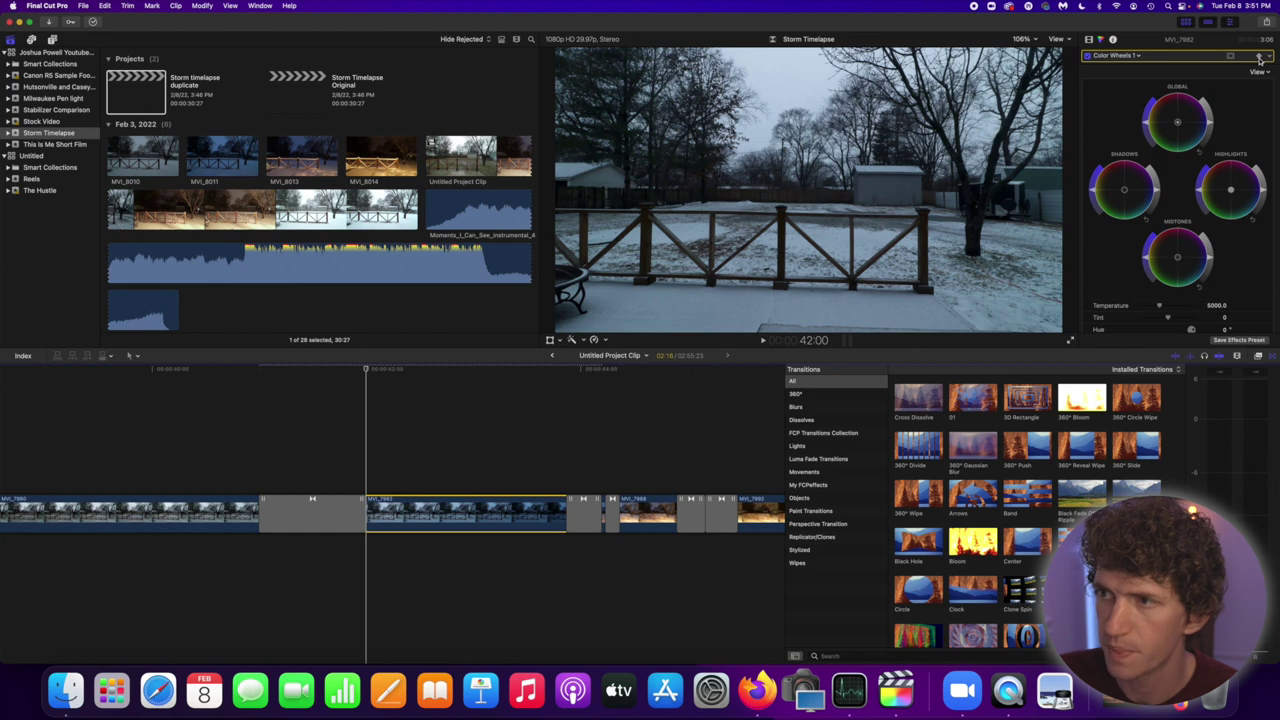
{"action": "left_click_drag", "start_coordinate": [366, 370], "coordinate": [565, 378]}
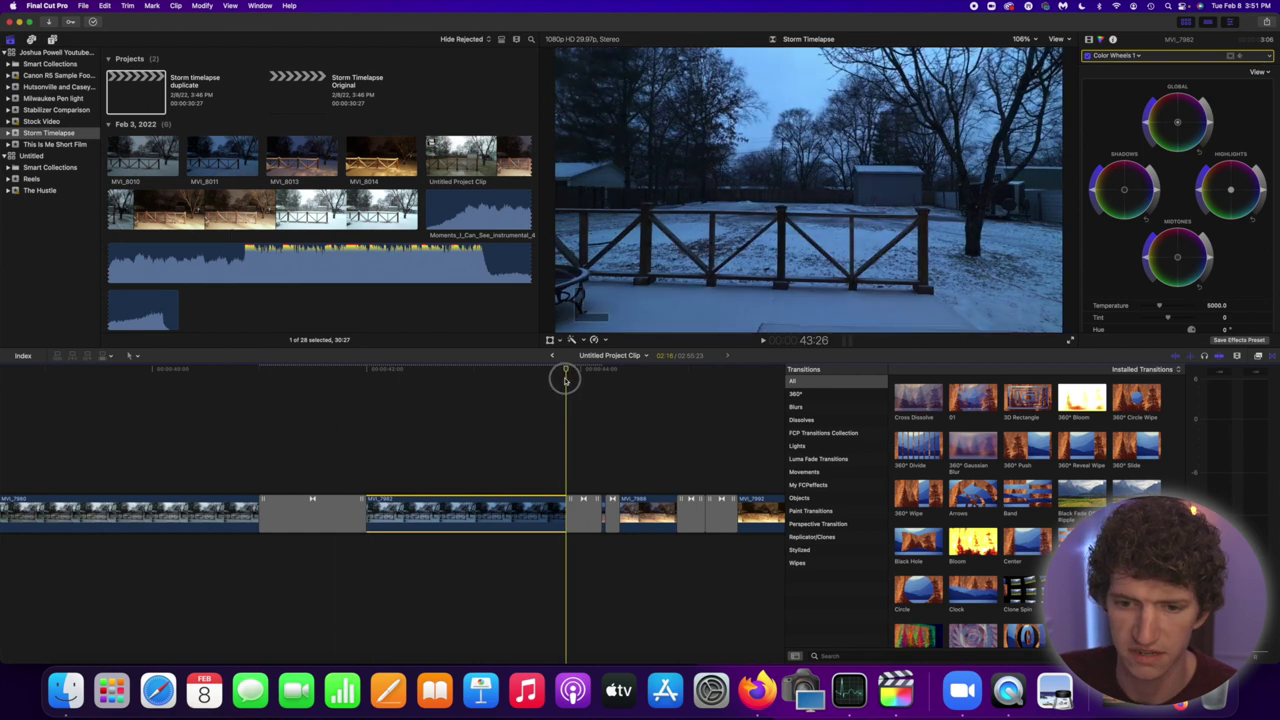
{"action": "left_click", "coordinate": [576, 511]}
{"action": "left_click", "coordinate": [568, 370]}
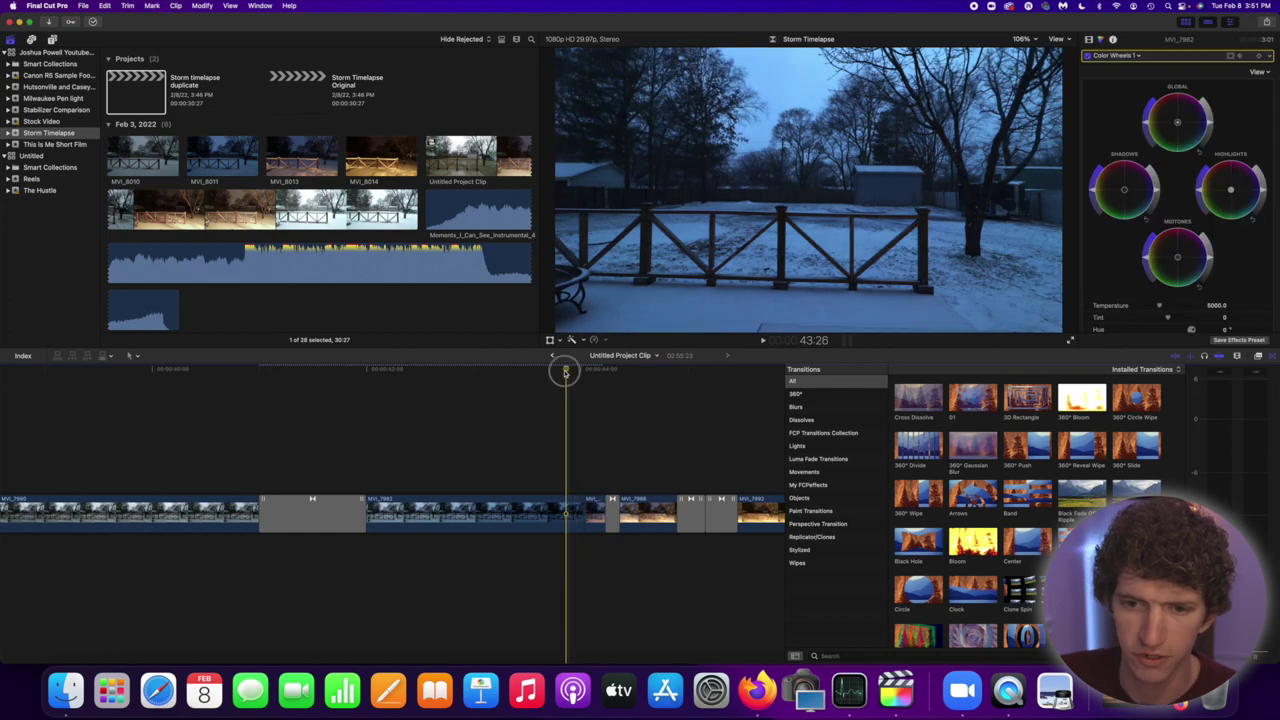
{"action": "left_click_drag", "start_coordinate": [565, 372], "coordinate": [582, 372]}
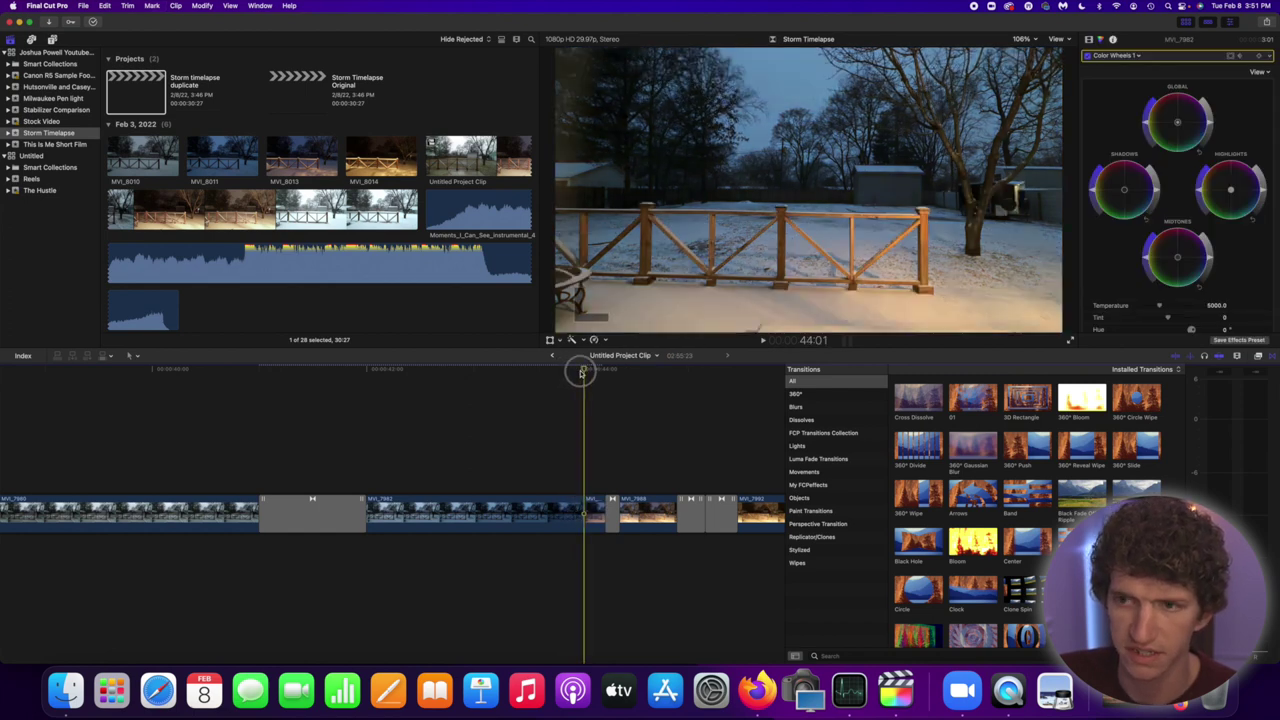
{"action": "key", "text": "Left"}
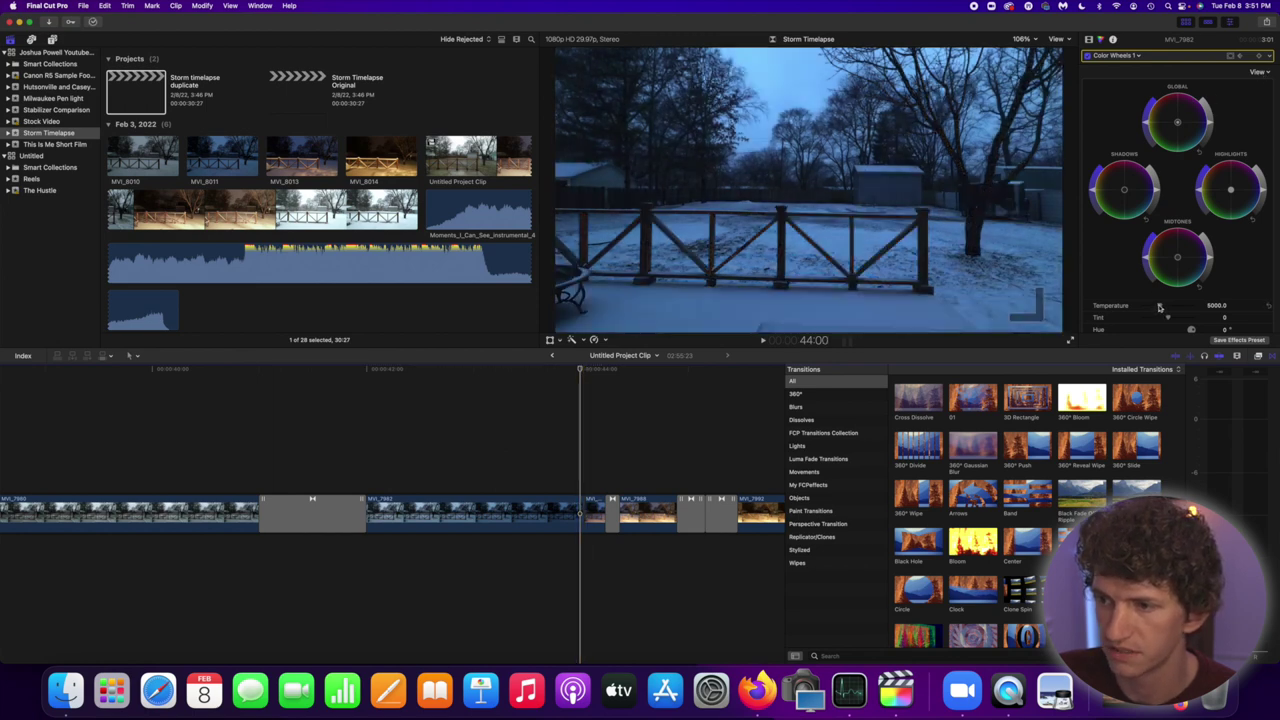
{"action": "left_click_drag", "start_coordinate": [1160, 307], "coordinate": [1275, 225]}
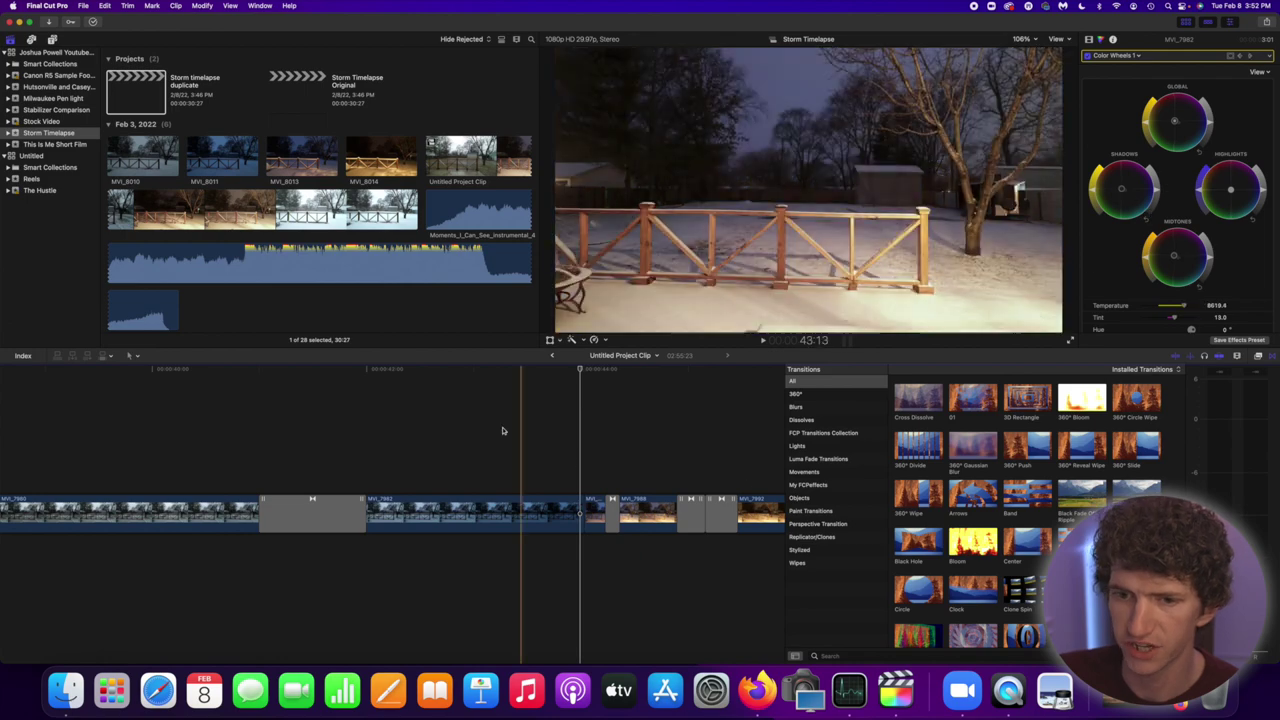
{"action": "left_click_drag", "start_coordinate": [580, 368], "coordinate": [366, 371]}
- Switch MVI_7982's correction to a reset Color Board
{"action": "left_click", "coordinate": [383, 527]}
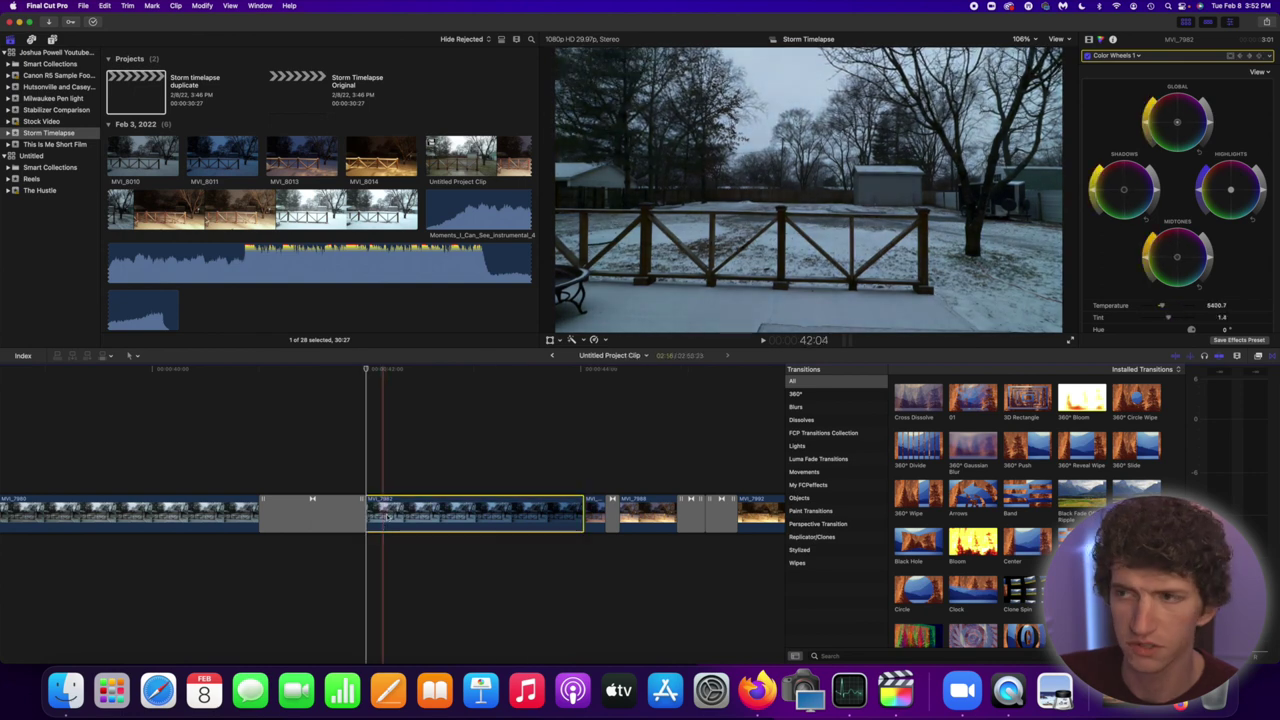
{"action": "left_click", "coordinate": [1140, 57]}
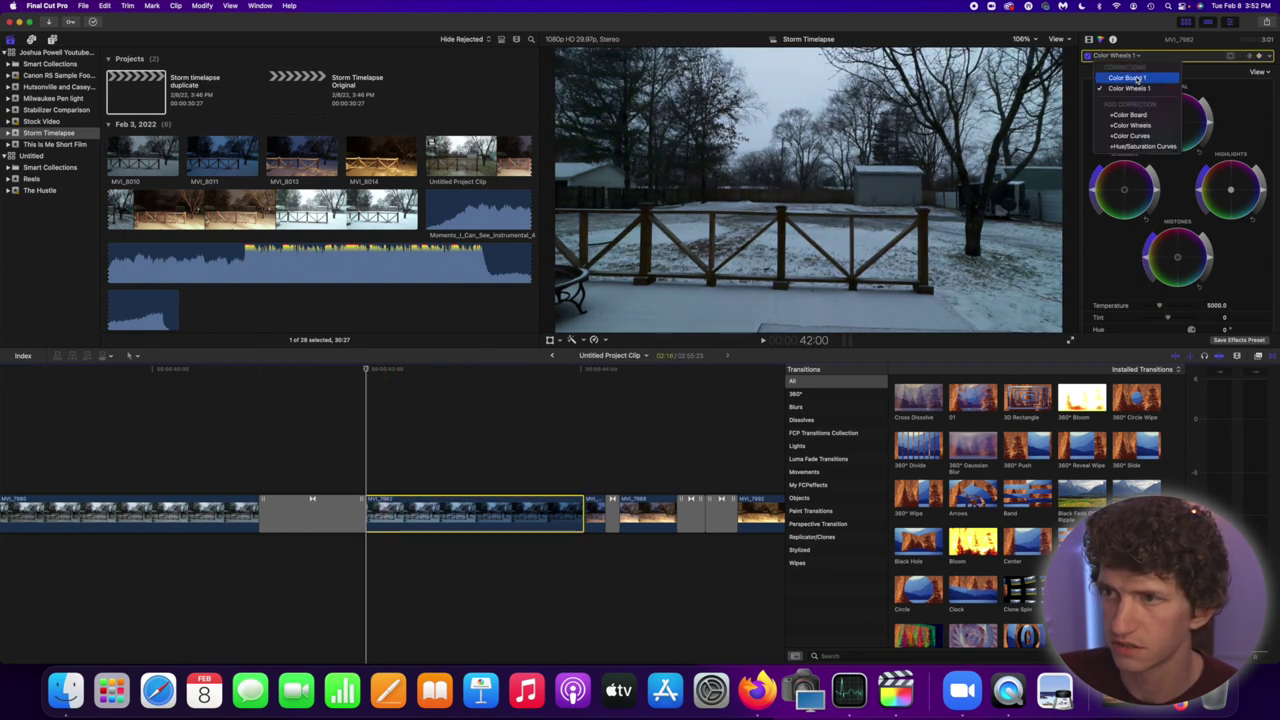
{"action": "left_click", "coordinate": [1139, 79]}
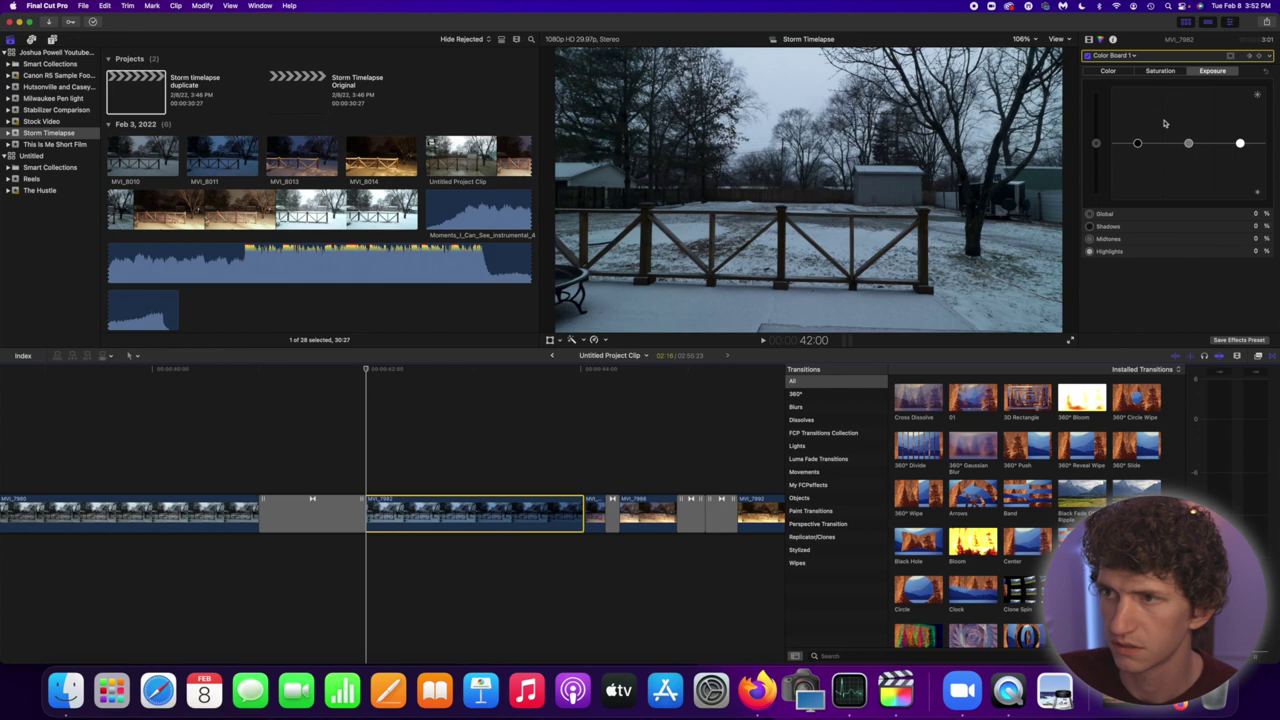
{"action": "left_click", "coordinate": [1268, 58]}
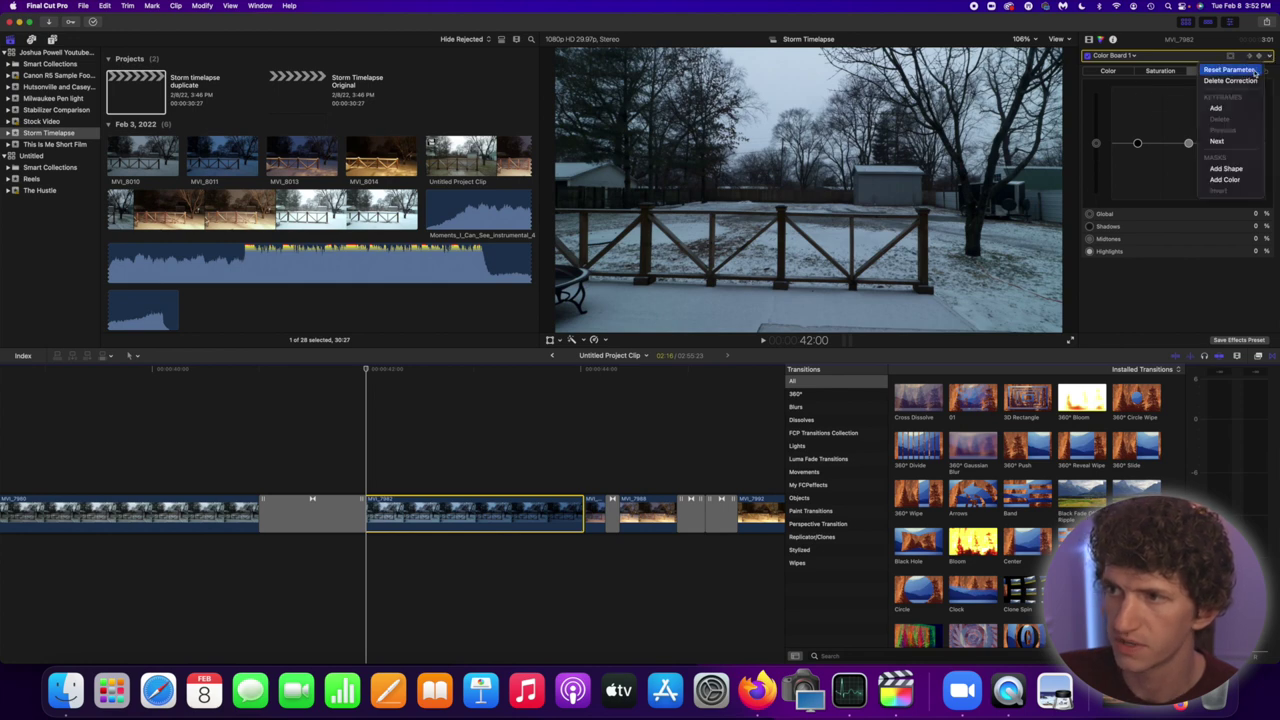
{"action": "left_click", "coordinate": [1239, 72]}
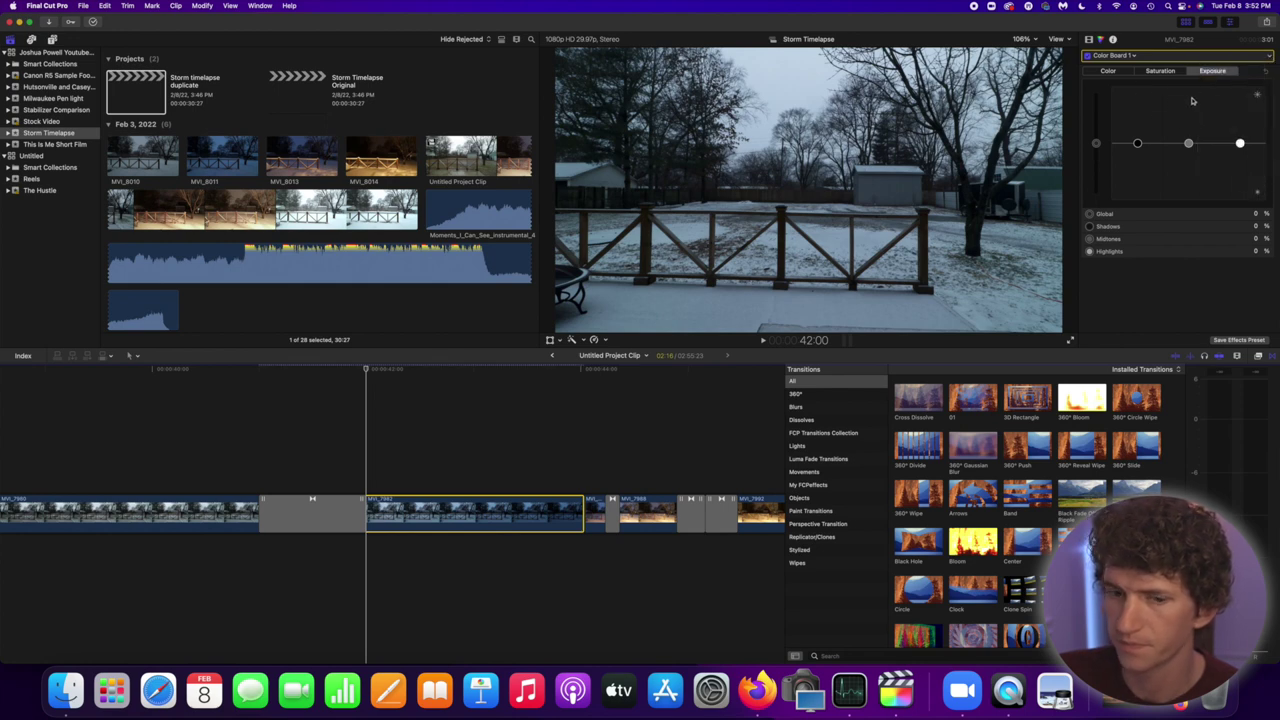
- At the clip's last frames, set global exposure to about 5% and highlights to about 97%
{"action": "left_click_drag", "start_coordinate": [367, 370], "coordinate": [584, 374]}
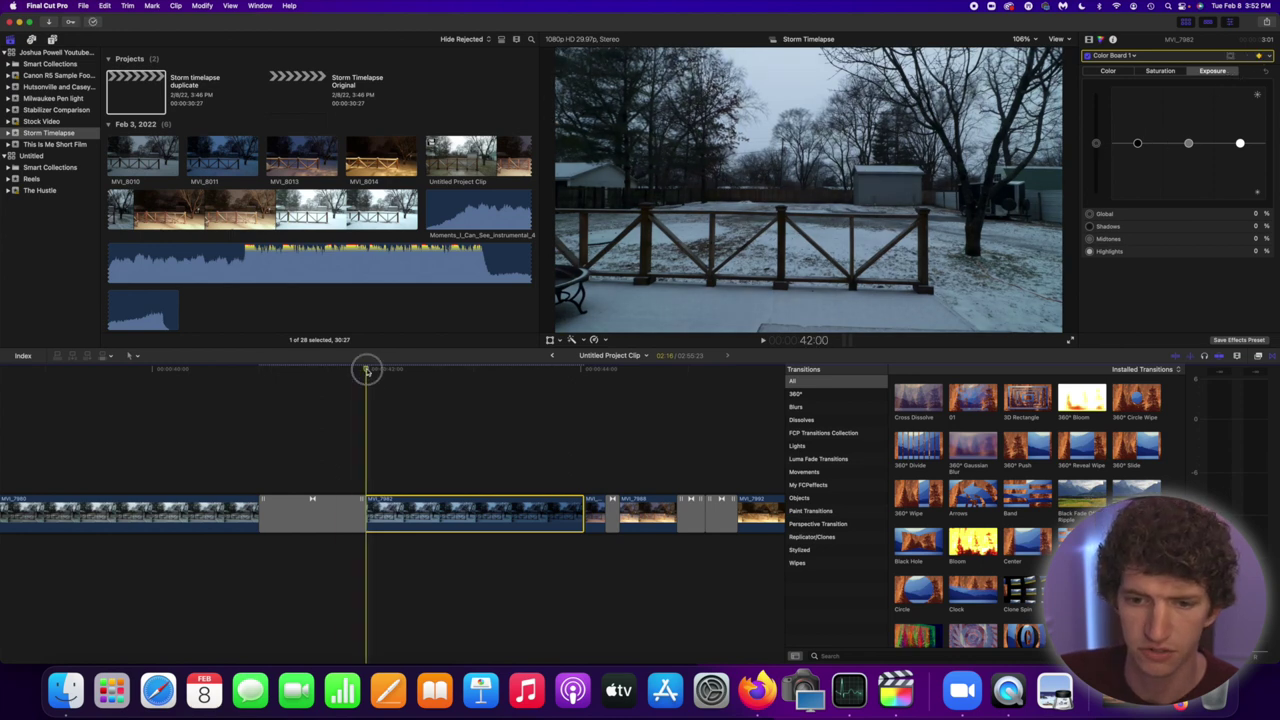
{"action": "left_click_drag", "start_coordinate": [366, 368], "coordinate": [581, 378]}
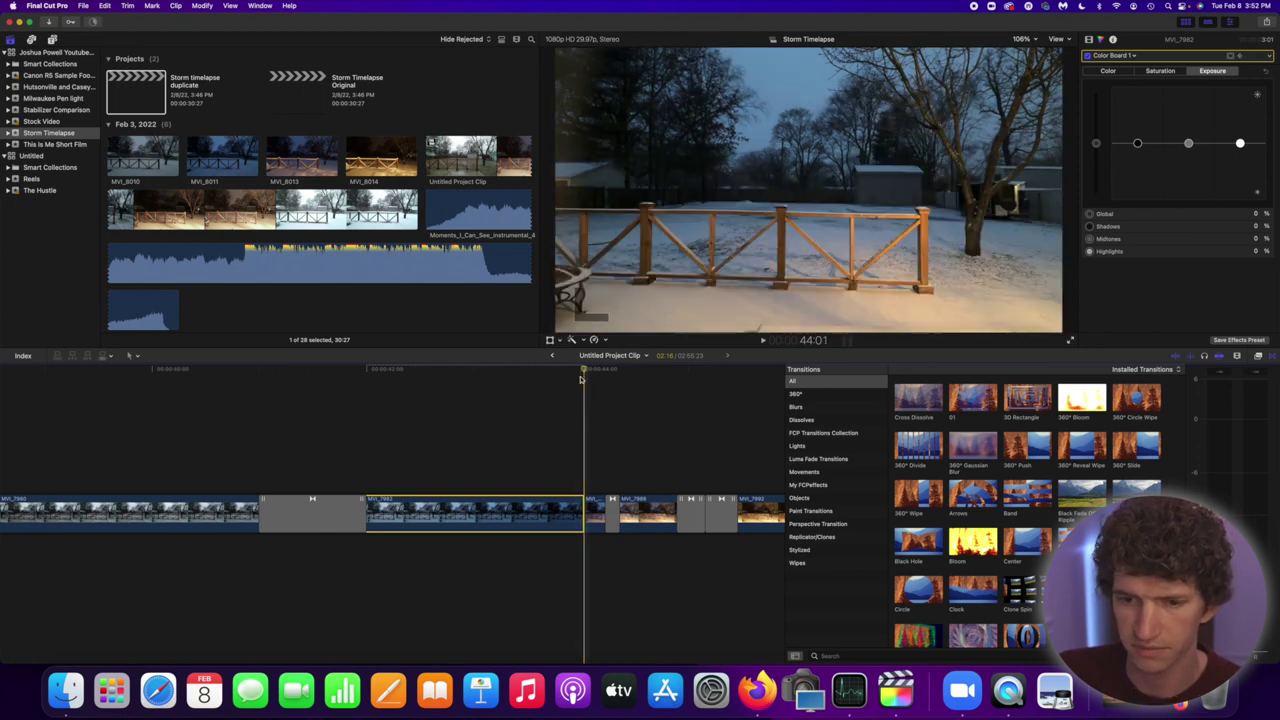
{"action": "left_click", "coordinate": [580, 376]}
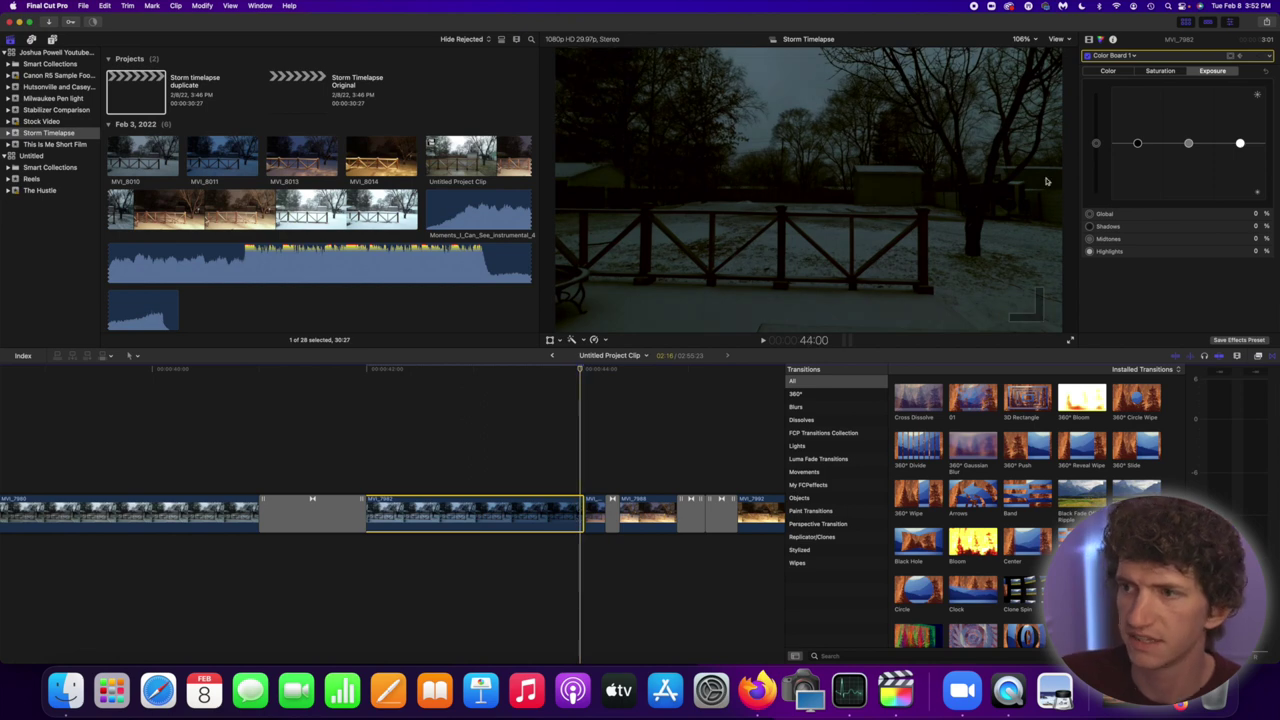
{"action": "left_click_drag", "start_coordinate": [1096, 143], "coordinate": [1096, 132]}
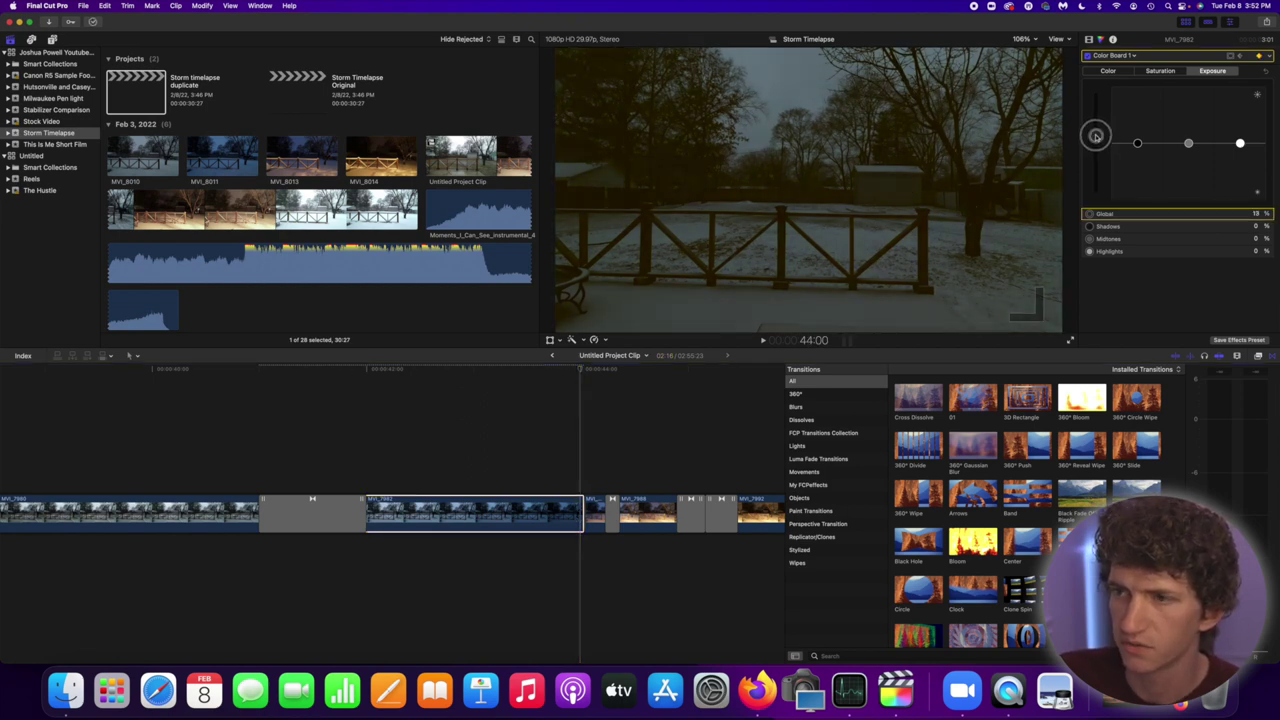
{"action": "left_click_drag", "start_coordinate": [1241, 143], "coordinate": [1239, 86]}
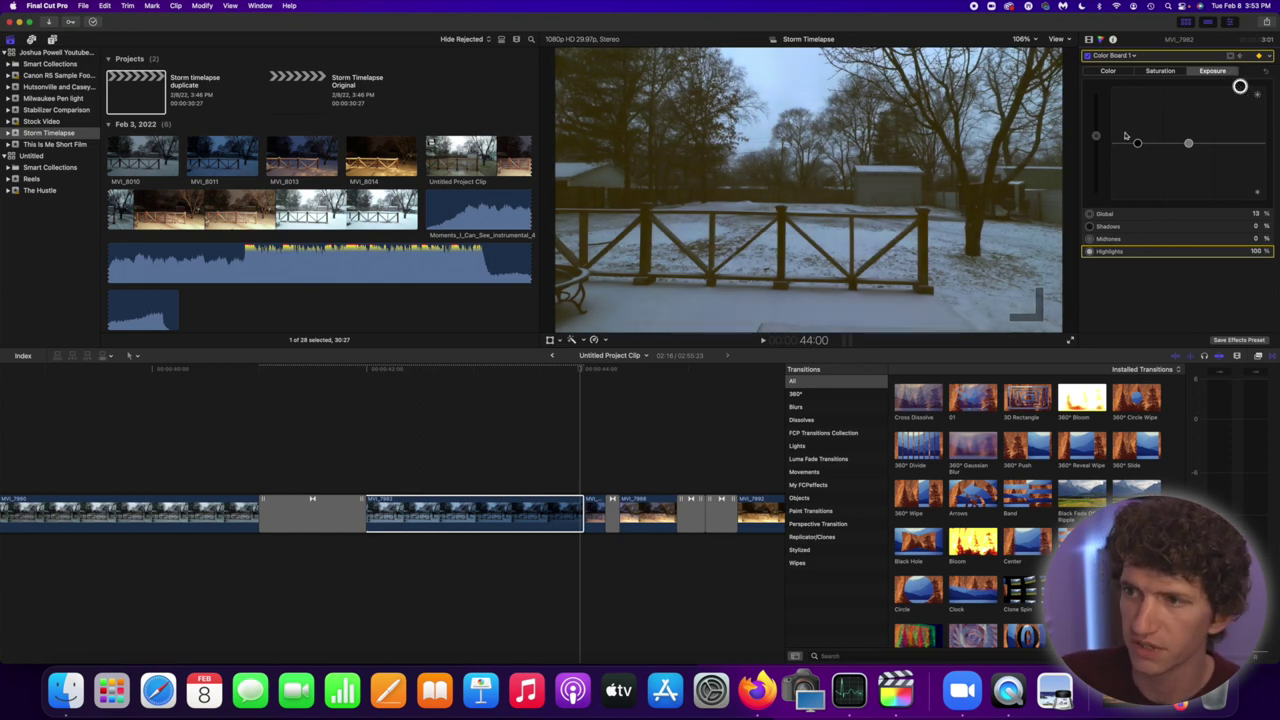
{"action": "left_click_drag", "start_coordinate": [1097, 137], "coordinate": [1097, 140]}
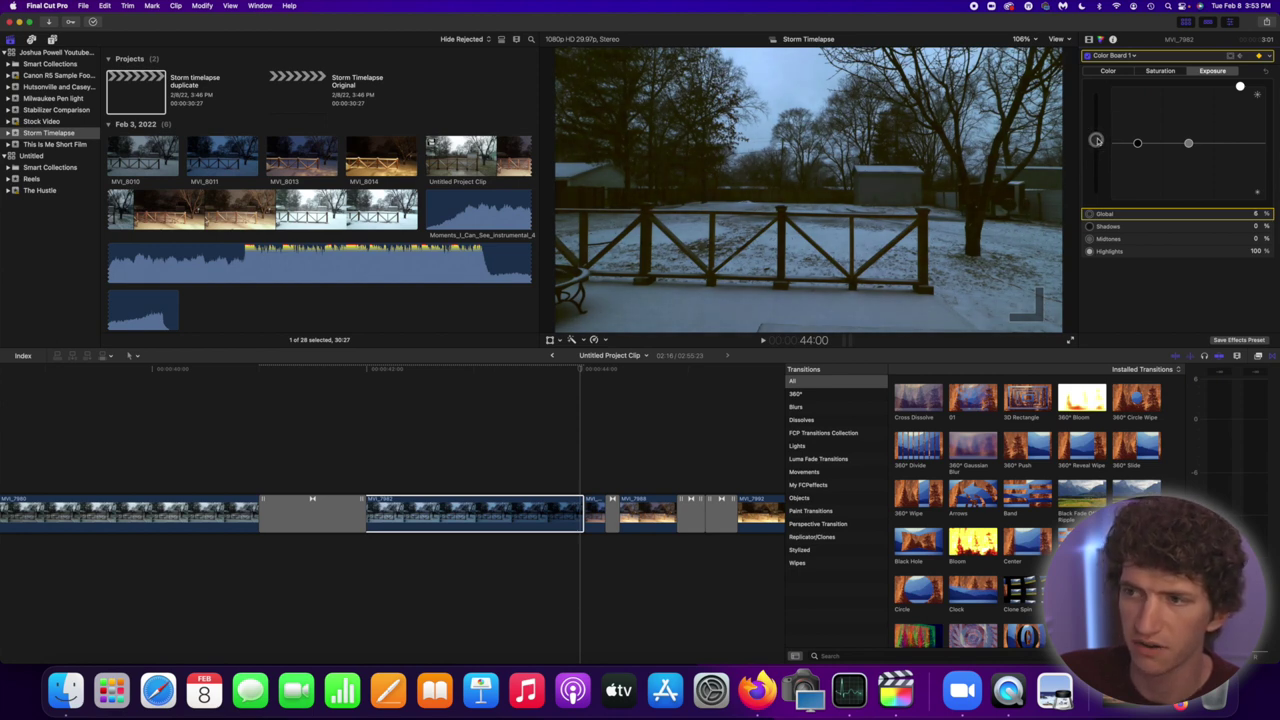
{"action": "left_click", "coordinate": [578, 378]}
{"action": "left_click_drag", "start_coordinate": [578, 372], "coordinate": [544, 388]}
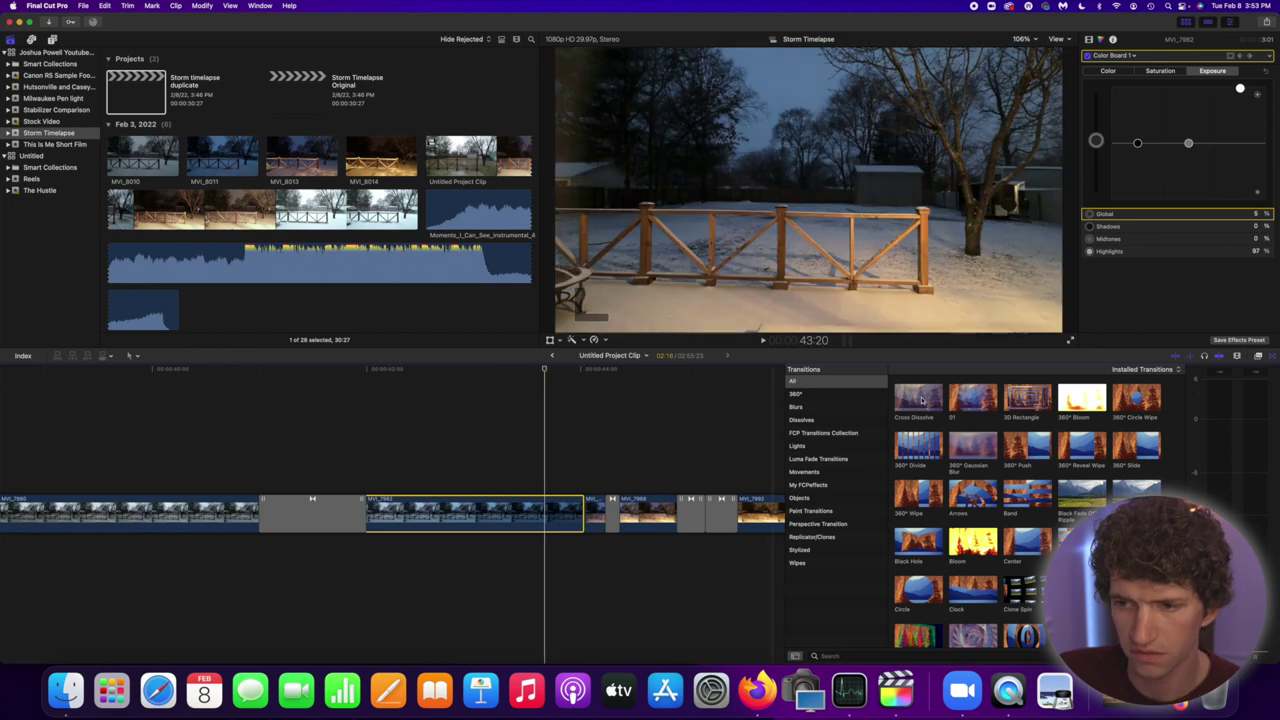
{"action": "left_click_drag", "start_coordinate": [918, 400], "coordinate": [598, 510]}
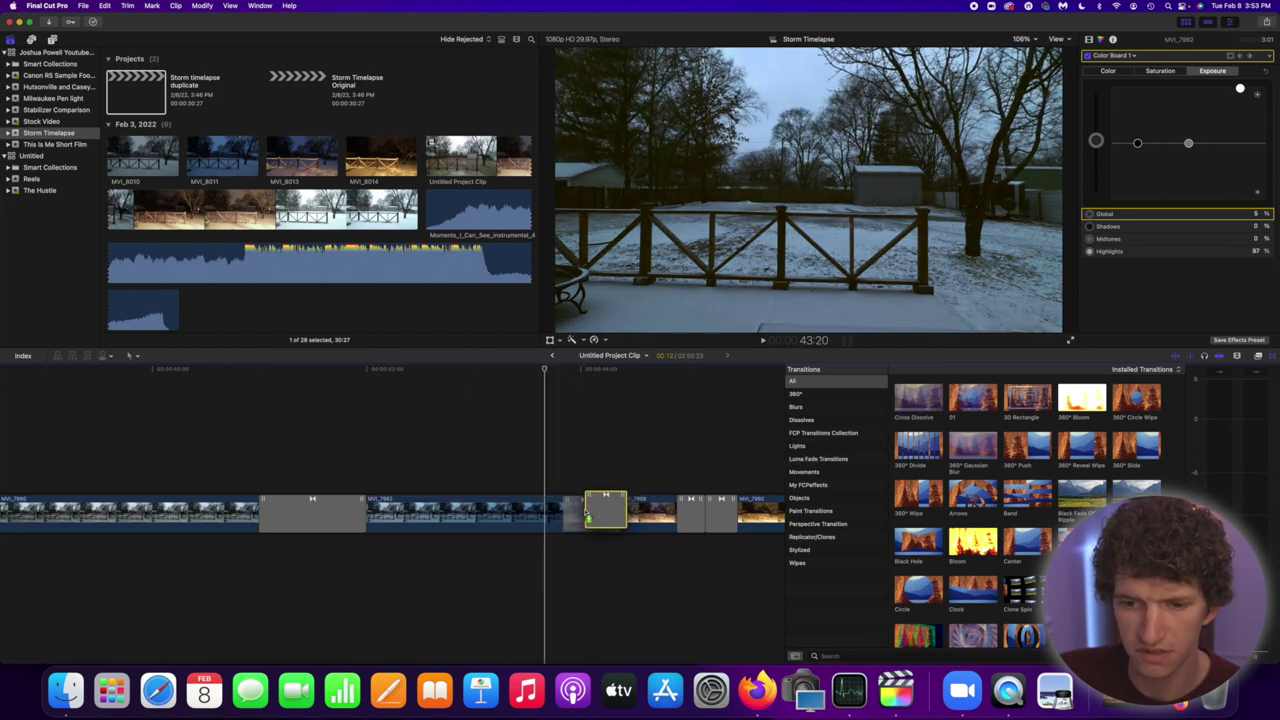
- Drop the Cross Dissolve between MVI_7982 and MVI_7988 and scrub through it to preview
{"action": "left_click", "coordinate": [555, 370]}
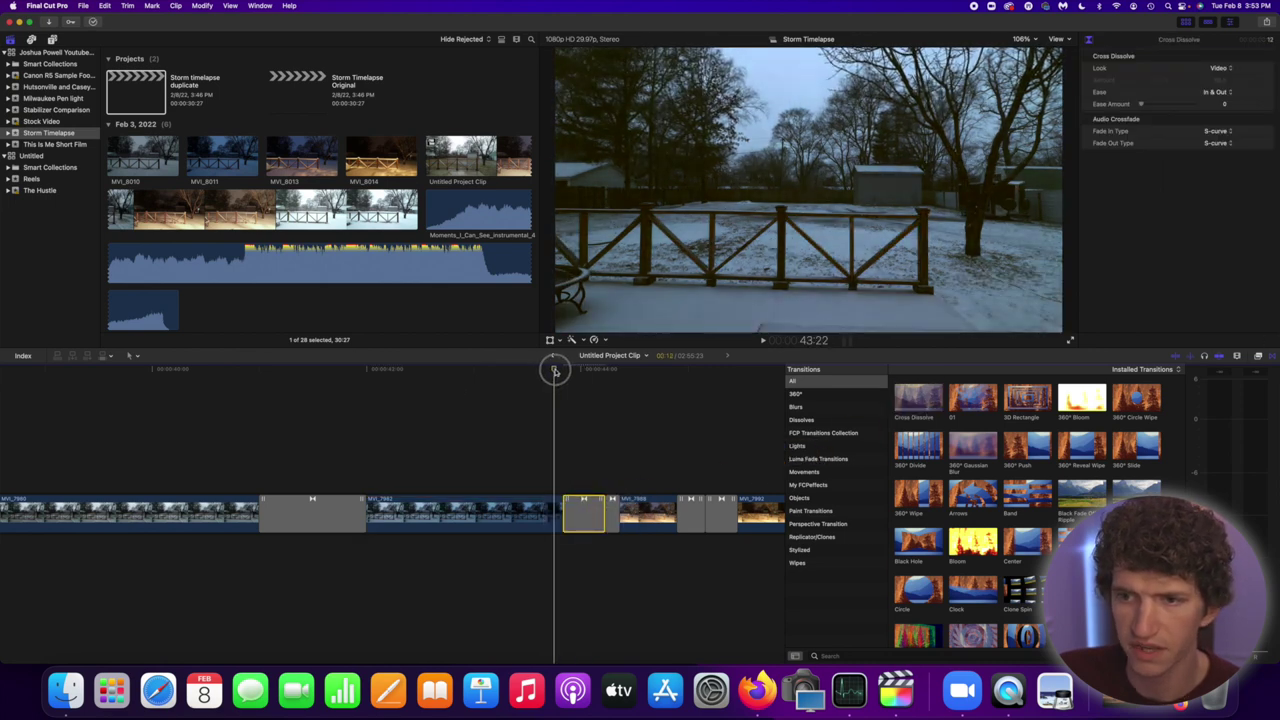
{"action": "left_click_drag", "start_coordinate": [555, 370], "coordinate": [612, 374]}
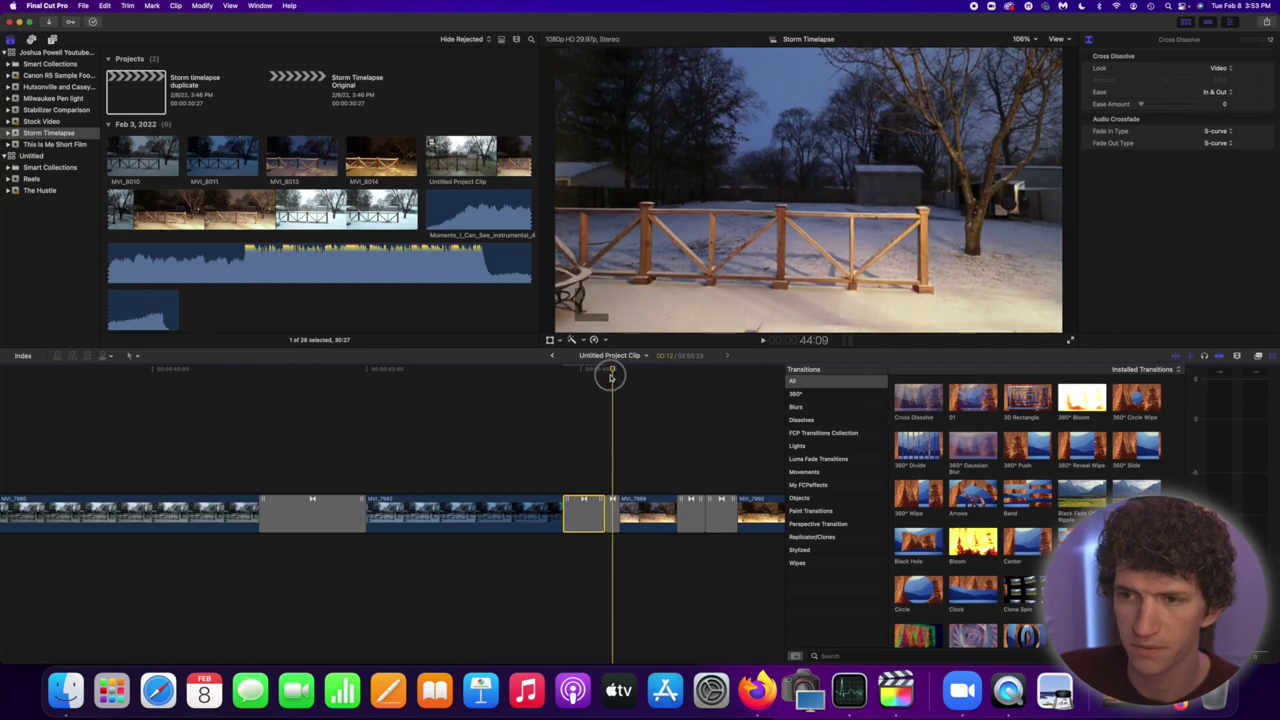
{"action": "left_click_drag", "start_coordinate": [589, 384], "coordinate": [617, 381]}
{"action": "scroll", "coordinate": [455, 497], "scroll_direction": "right", "scroll_amount": 3}
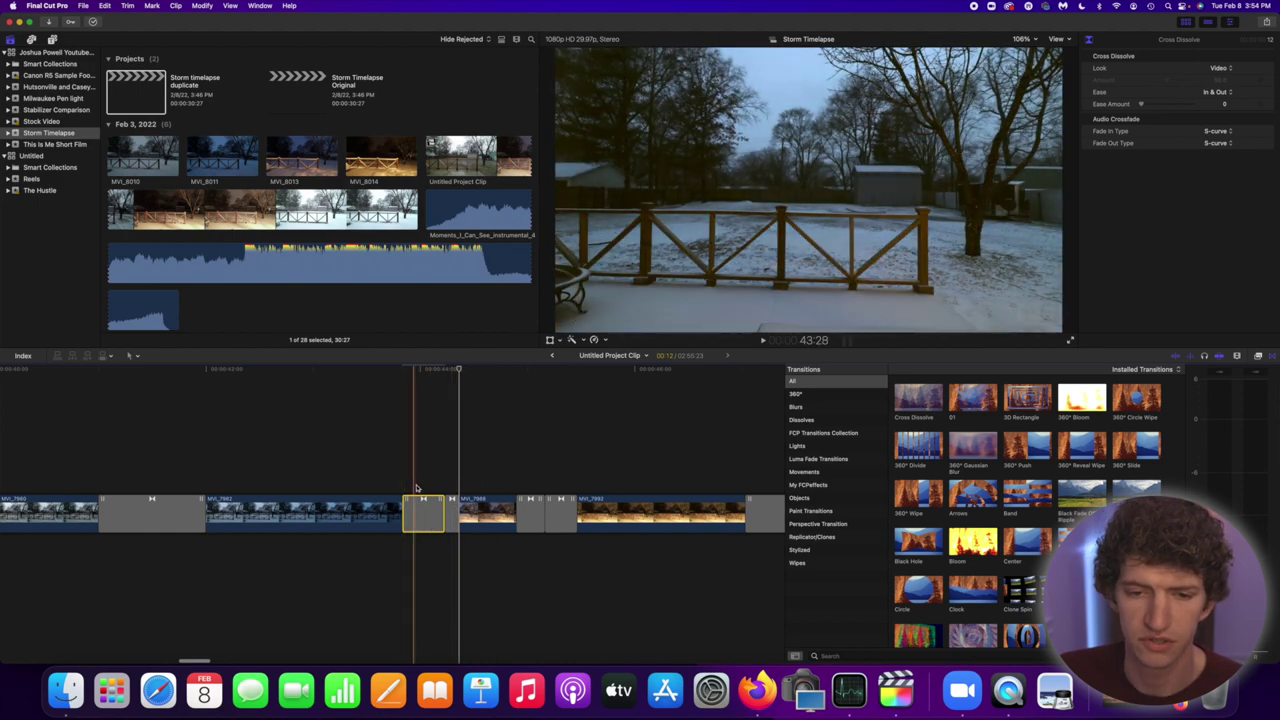
{"action": "scroll", "coordinate": [460, 495], "scroll_direction": "right", "scroll_amount": 3}
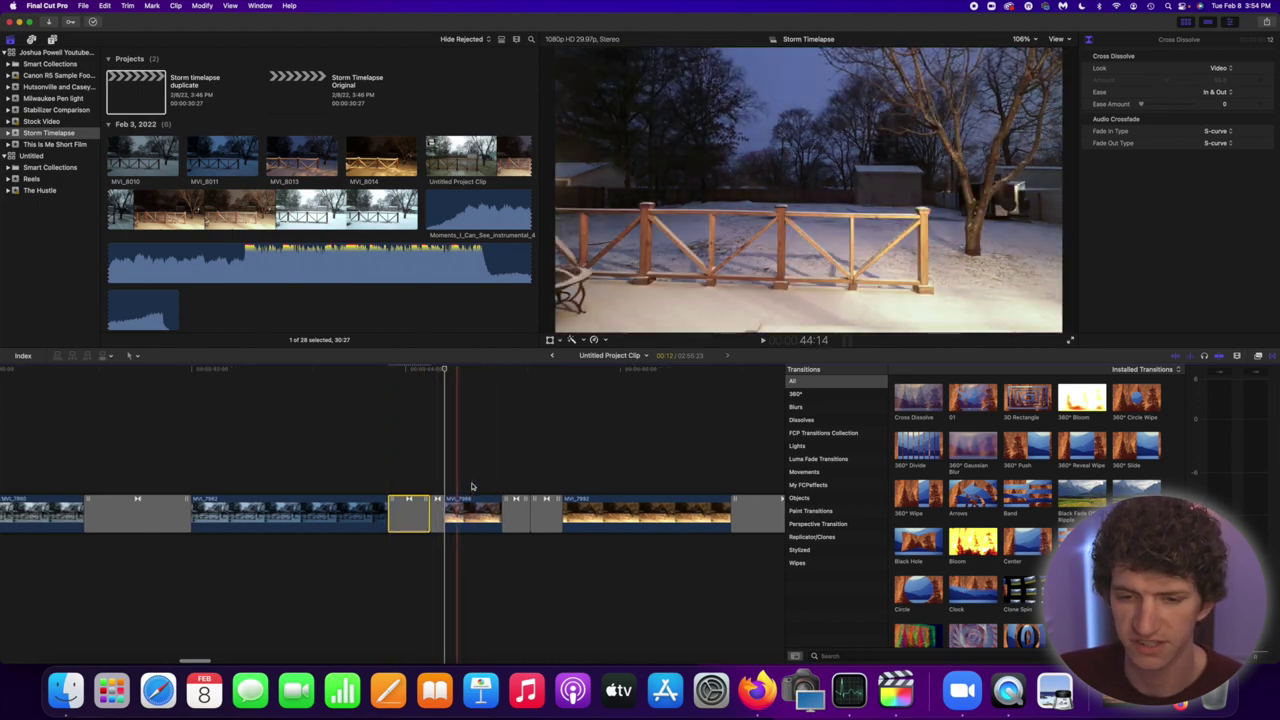
{"action": "scroll", "coordinate": [446, 510], "scroll_direction": "left", "scroll_amount": 2}
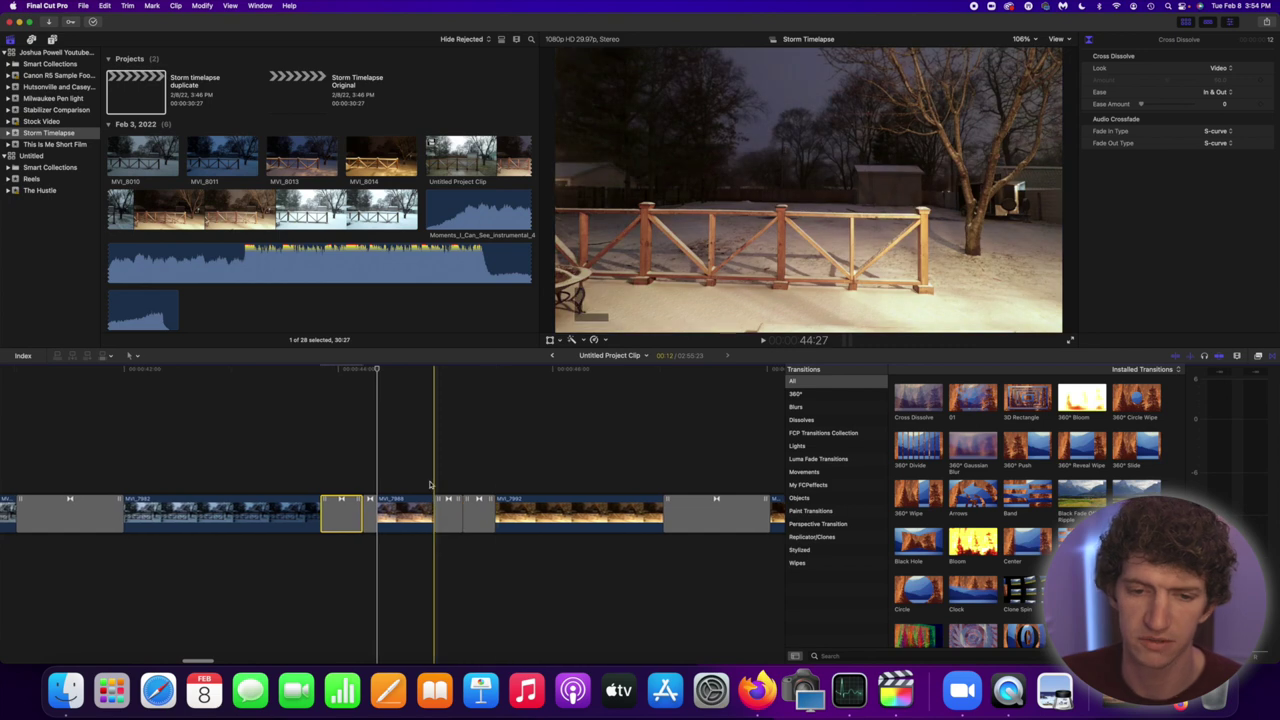
{"action": "left_click_drag", "start_coordinate": [340, 374], "coordinate": [395, 380]}
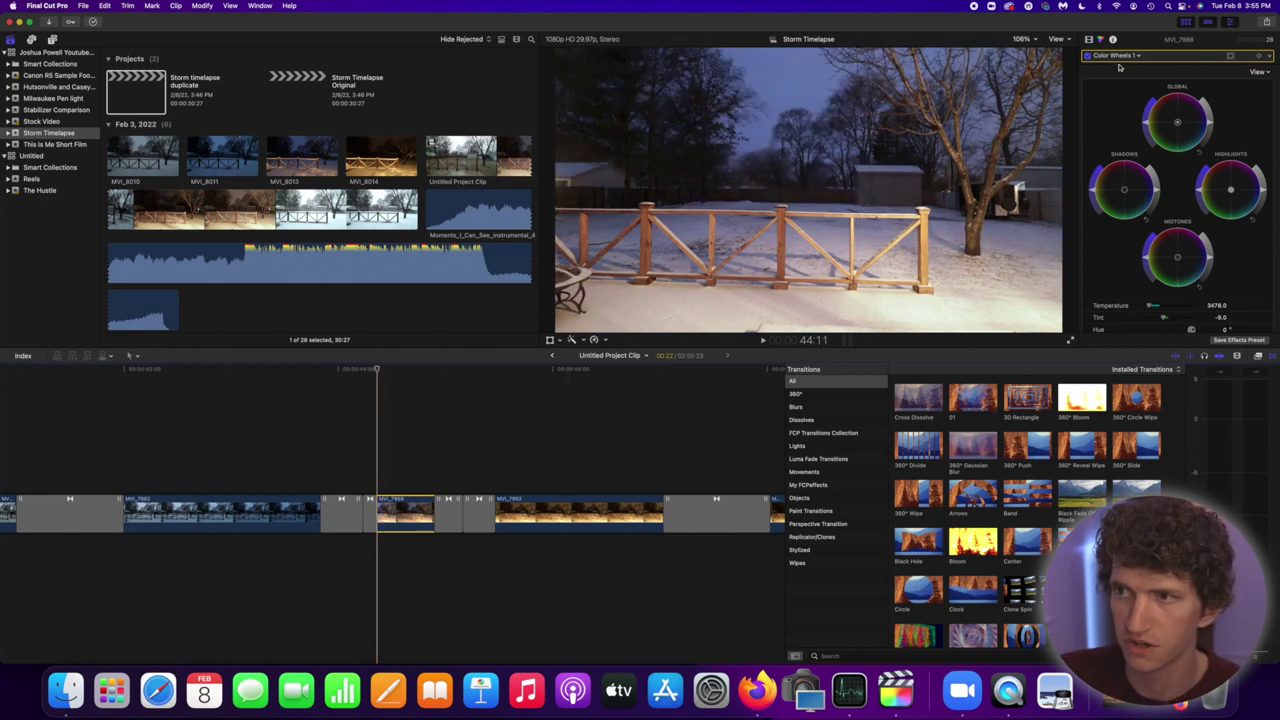
- Scrub through MVI_7988, then add Cross Dissolves between all the timeline clips
{"action": "left_click", "coordinate": [377, 370]}
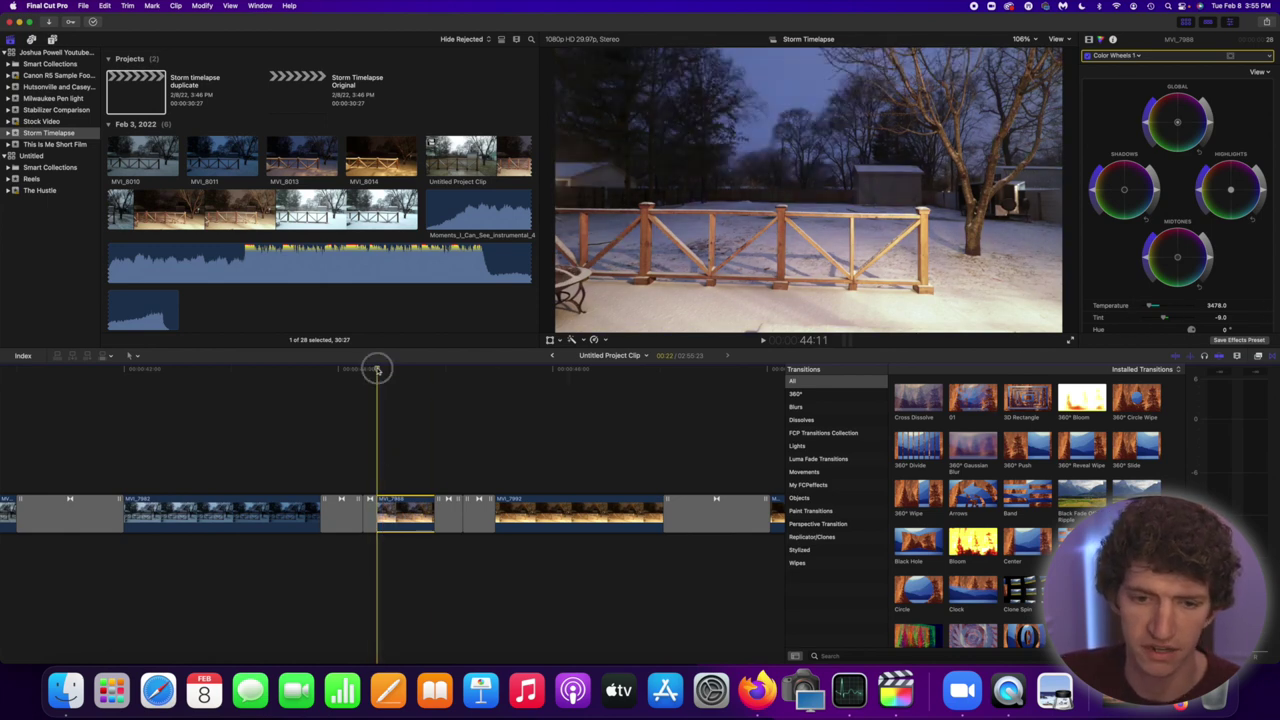
{"action": "left_click_drag", "start_coordinate": [388, 372], "coordinate": [445, 374]}
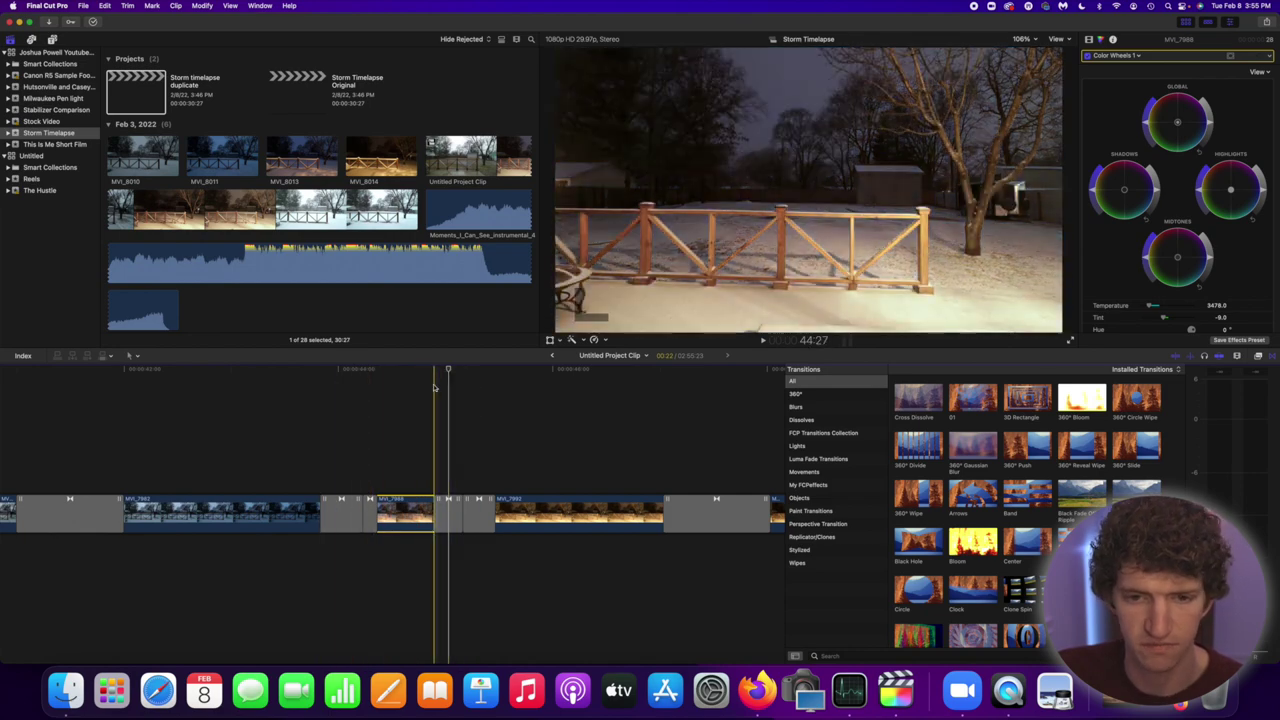
{"action": "left_click_drag", "start_coordinate": [448, 371], "coordinate": [482, 380]}
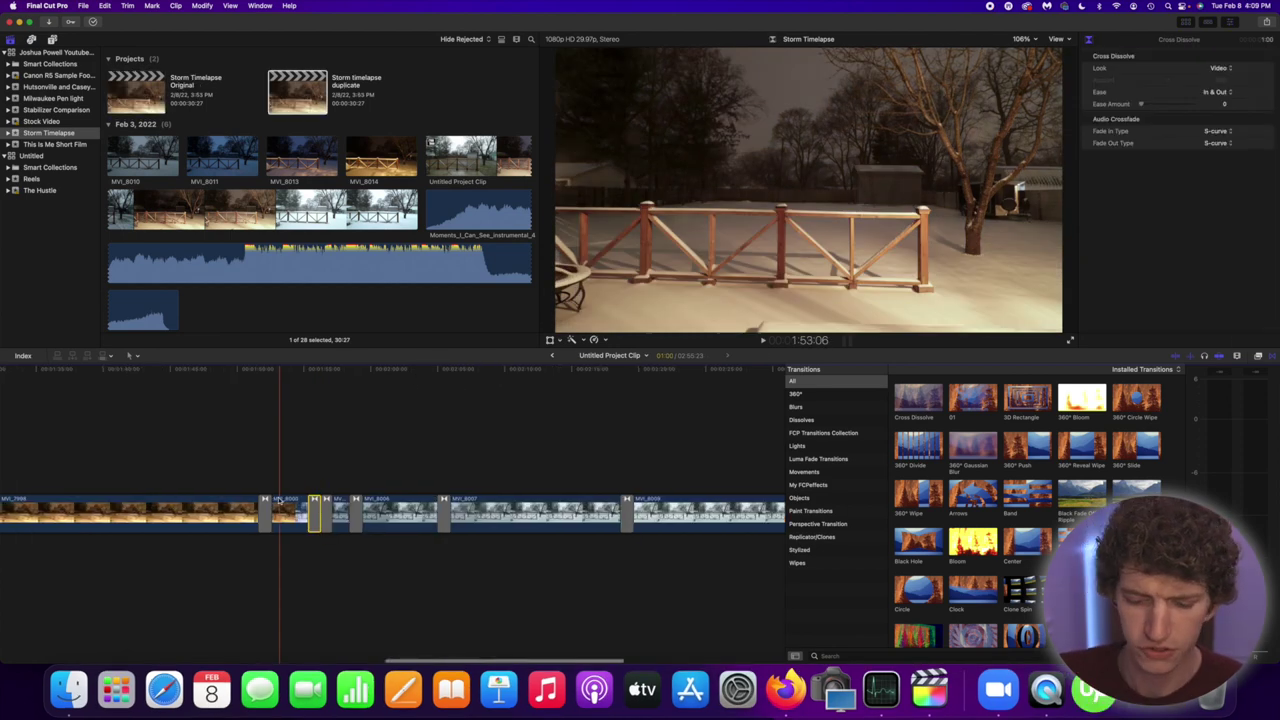
{"action": "key", "text": "super+minus"}
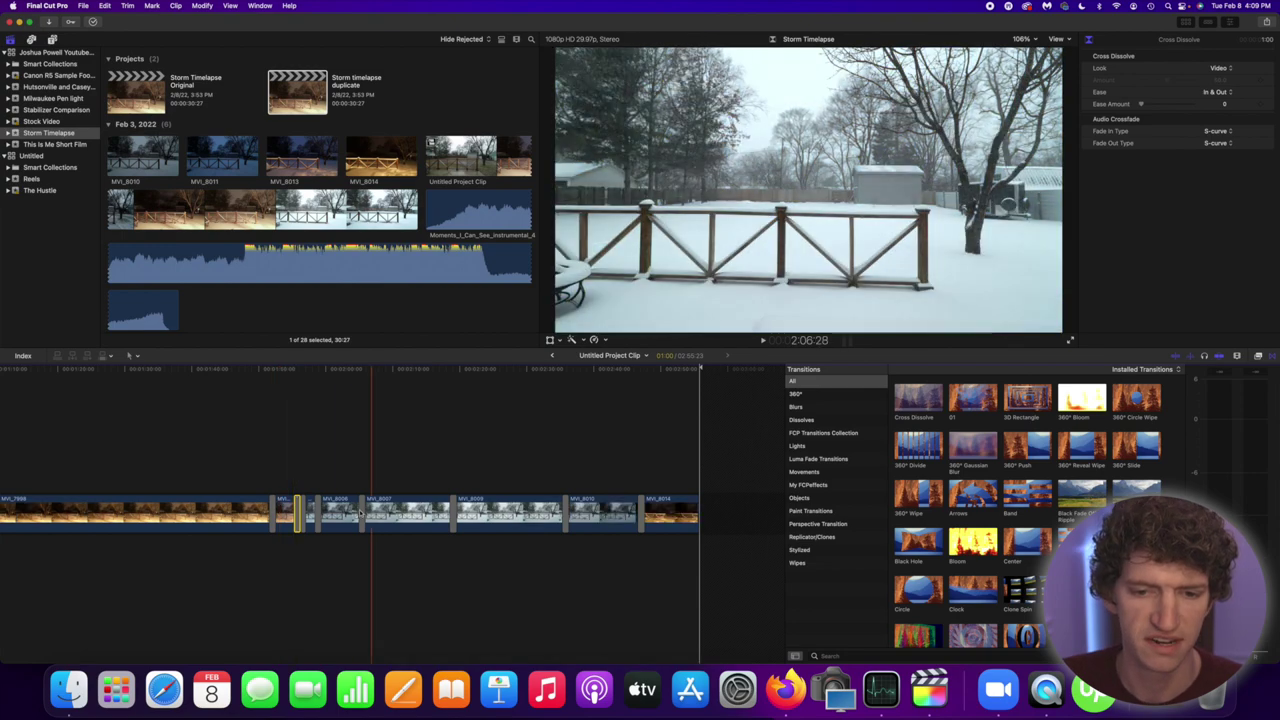
- Zoom out to show the whole 2:56 project and marquee-select every clip
{"action": "scroll", "coordinate": [600, 512], "scroll_direction": "left", "scroll_amount": 2}
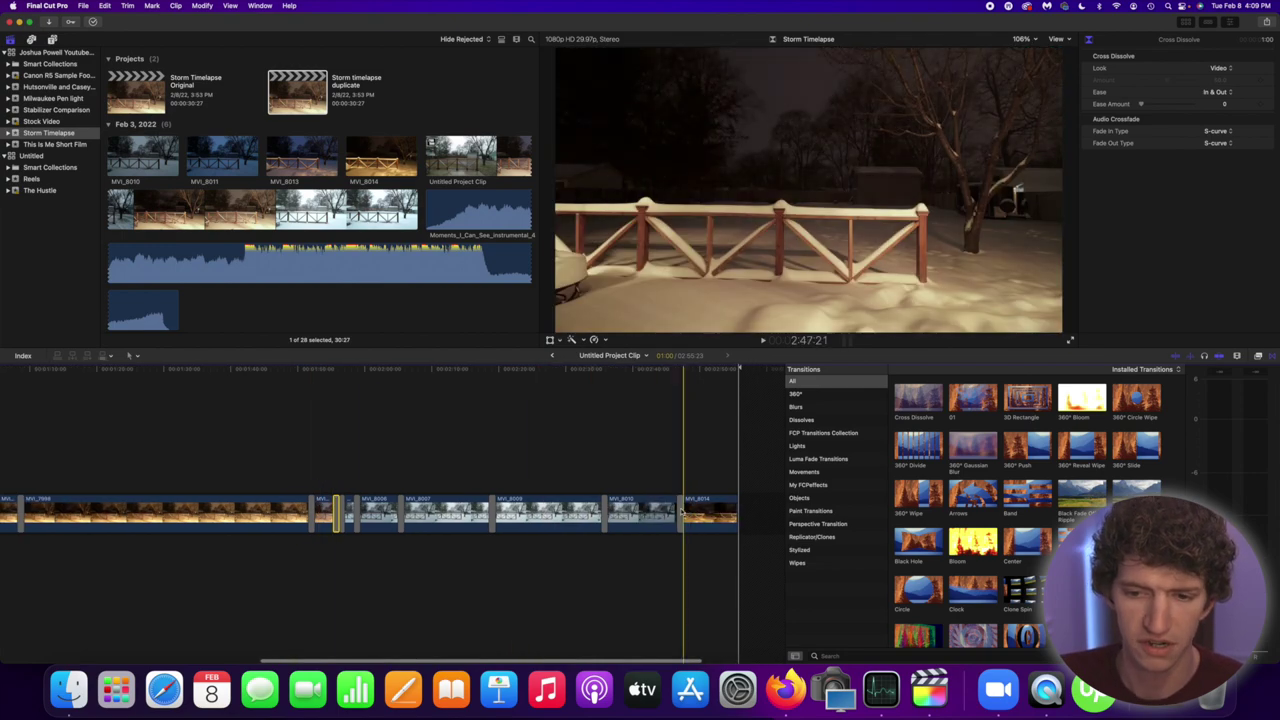
{"action": "scroll", "coordinate": [684, 512], "scroll_direction": "left", "scroll_amount": 10}
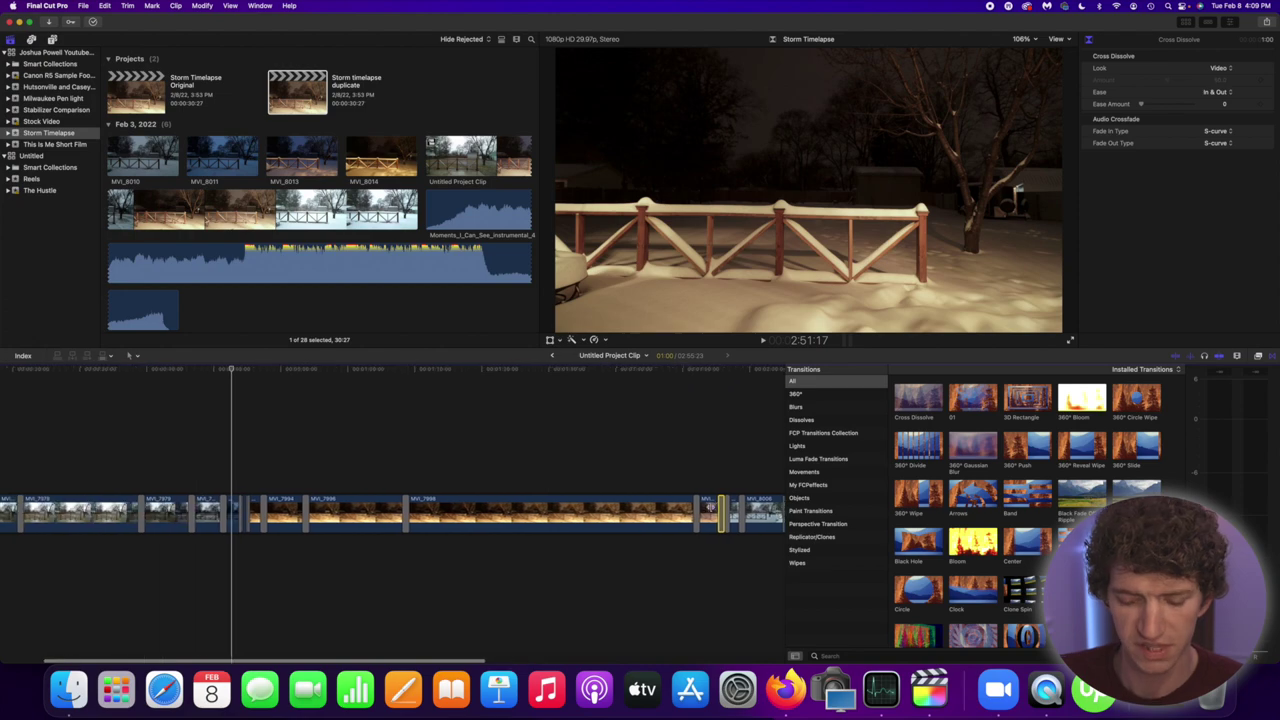
{"action": "key", "text": "super+minus"}
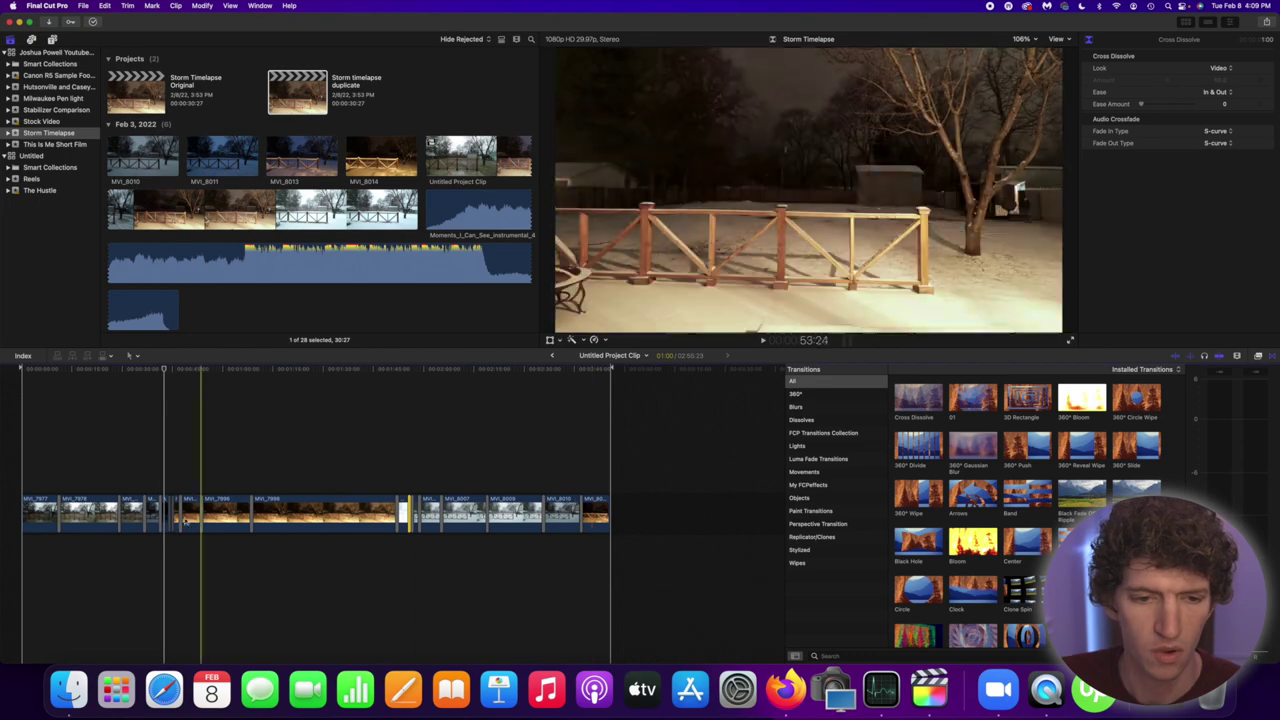
{"action": "left_click", "coordinate": [527, 515]}
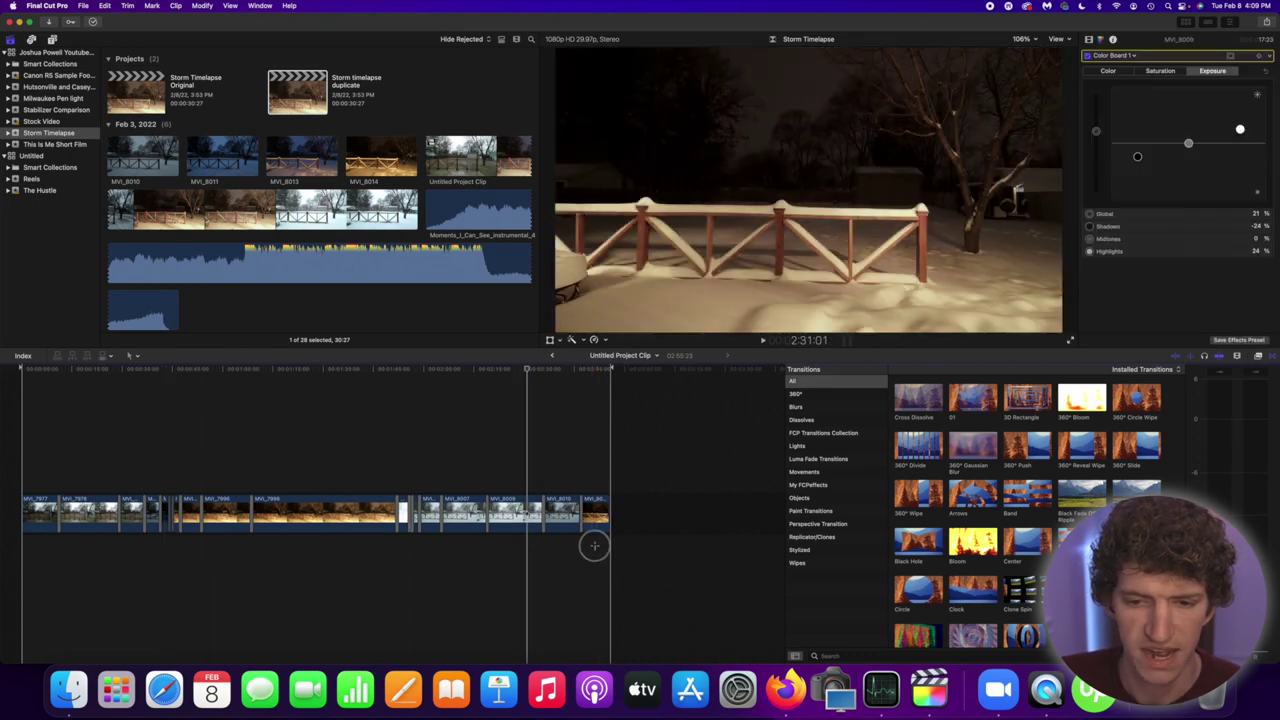
{"action": "left_click_drag", "start_coordinate": [594, 545], "coordinate": [45, 524]}
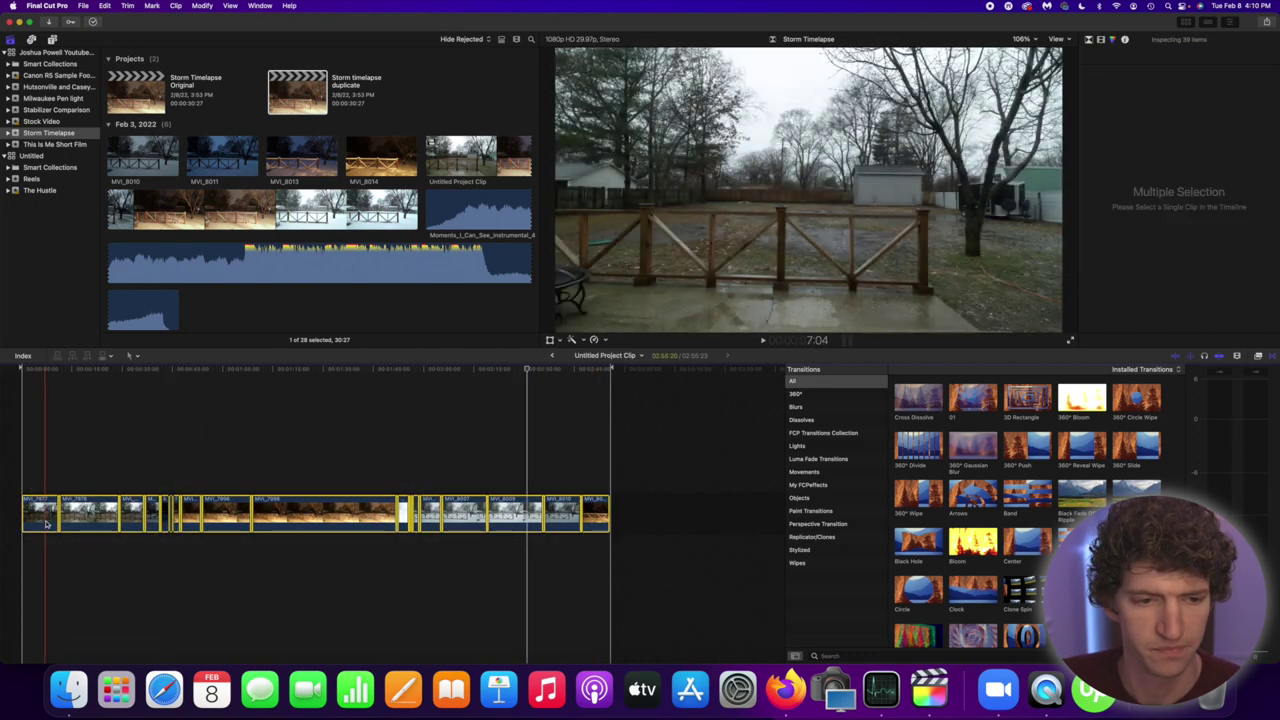
- Nest the selected clips into the compound clip 'New Storm Timelapse Compound Clip'
{"action": "right_click", "coordinate": [46, 516]}
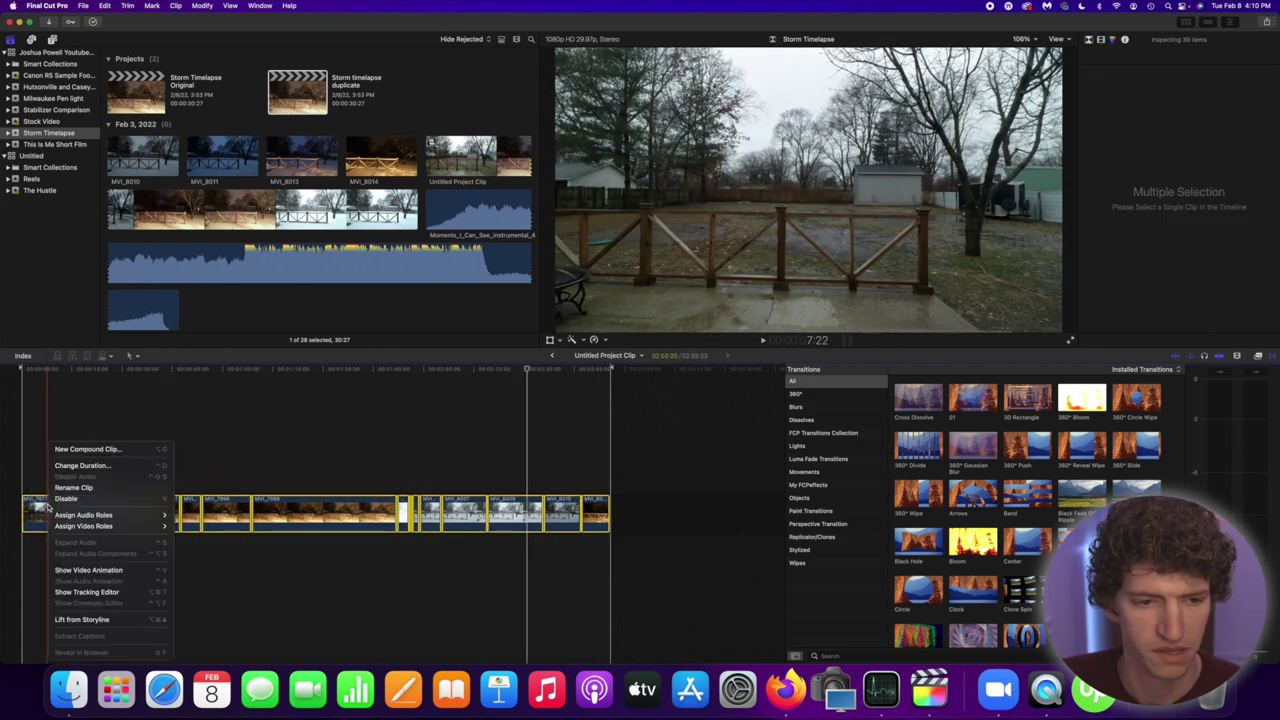
{"action": "left_click", "coordinate": [106, 450]}
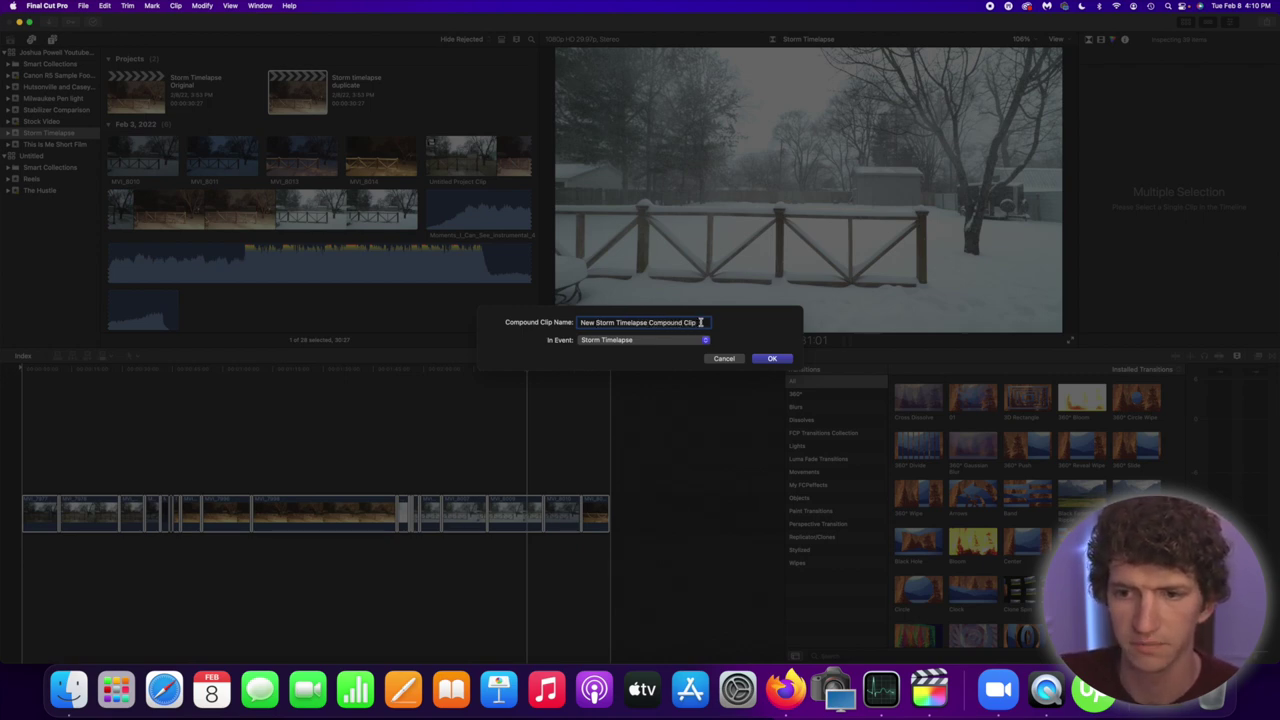
{"action": "left_click", "coordinate": [771, 359]}
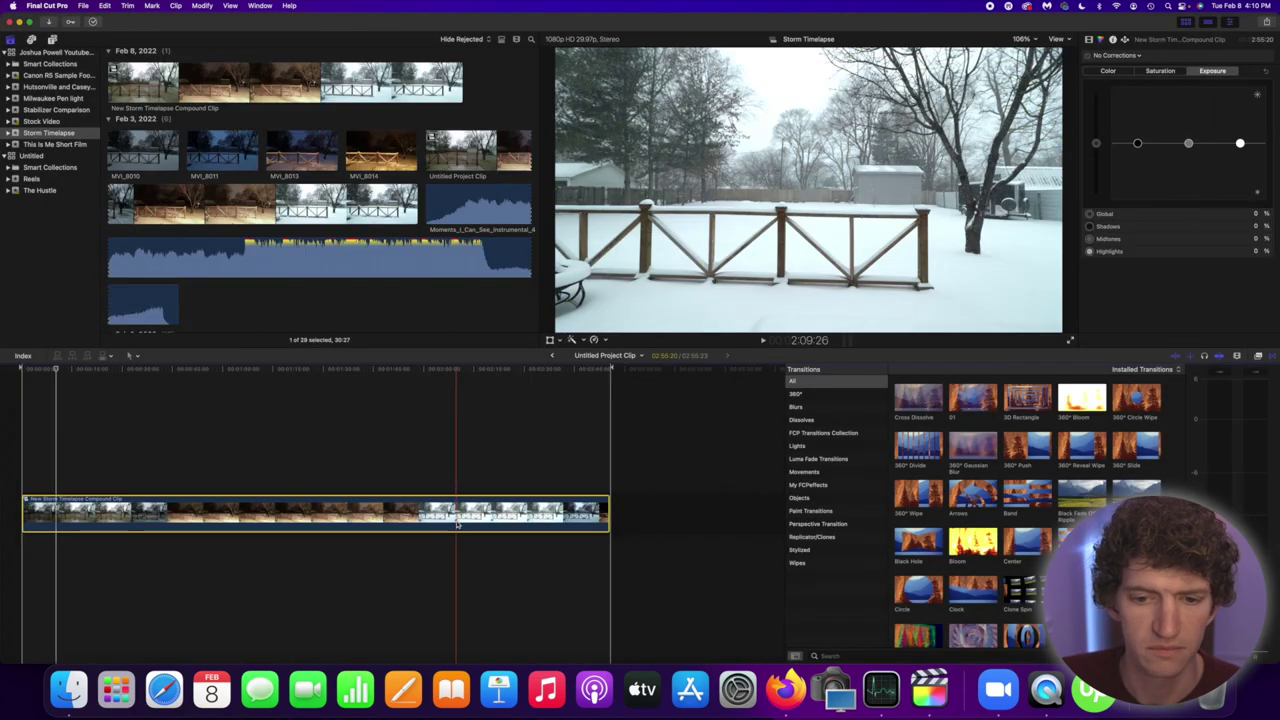
- Retime the compound clip to Fast 20x, then drag its retime handle until it lasts 30 seconds
{"action": "left_click", "coordinate": [604, 341]}
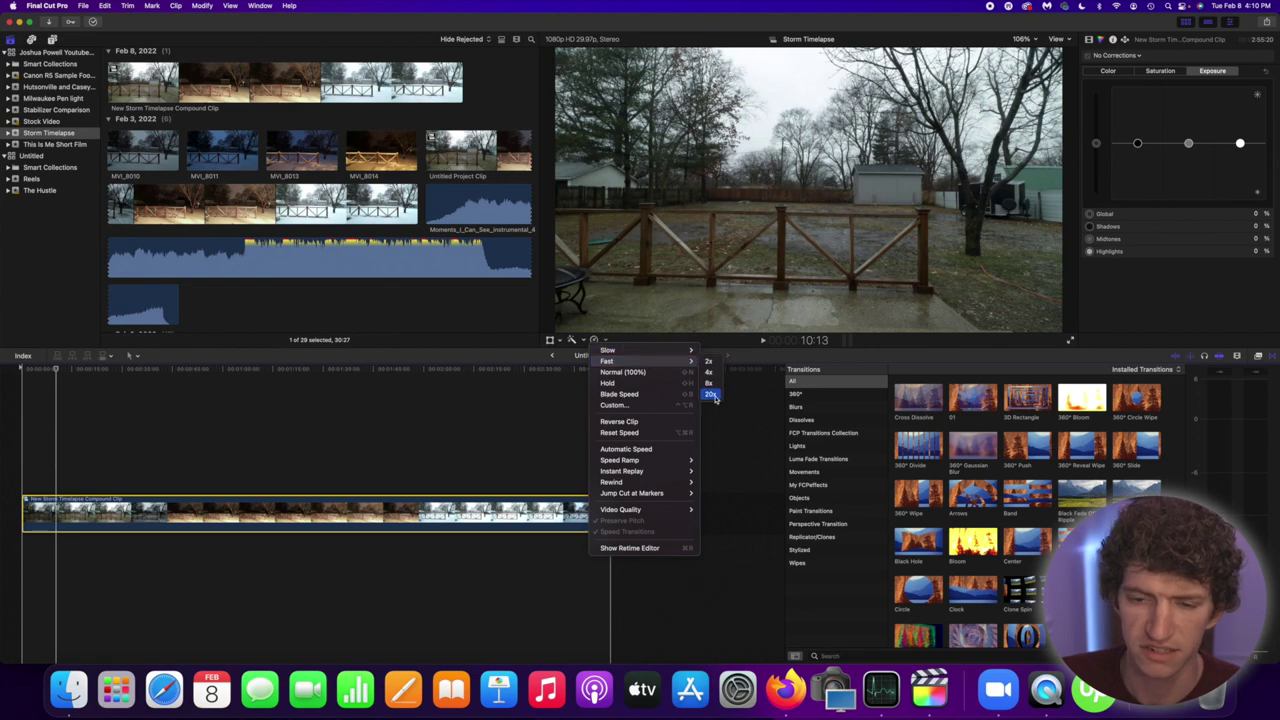
{"action": "left_click", "coordinate": [711, 395]}
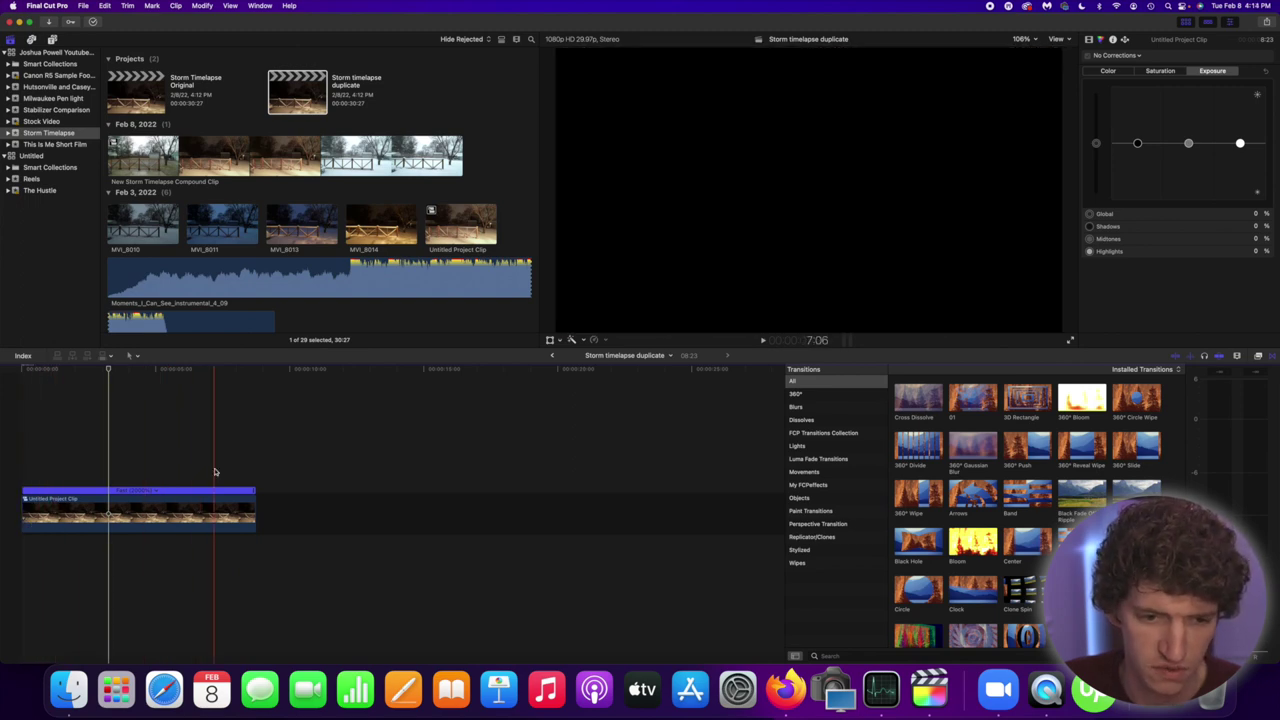
{"action": "left_click_drag", "start_coordinate": [258, 489], "coordinate": [725, 490]}
{"action": "key", "text": "super+minus"}
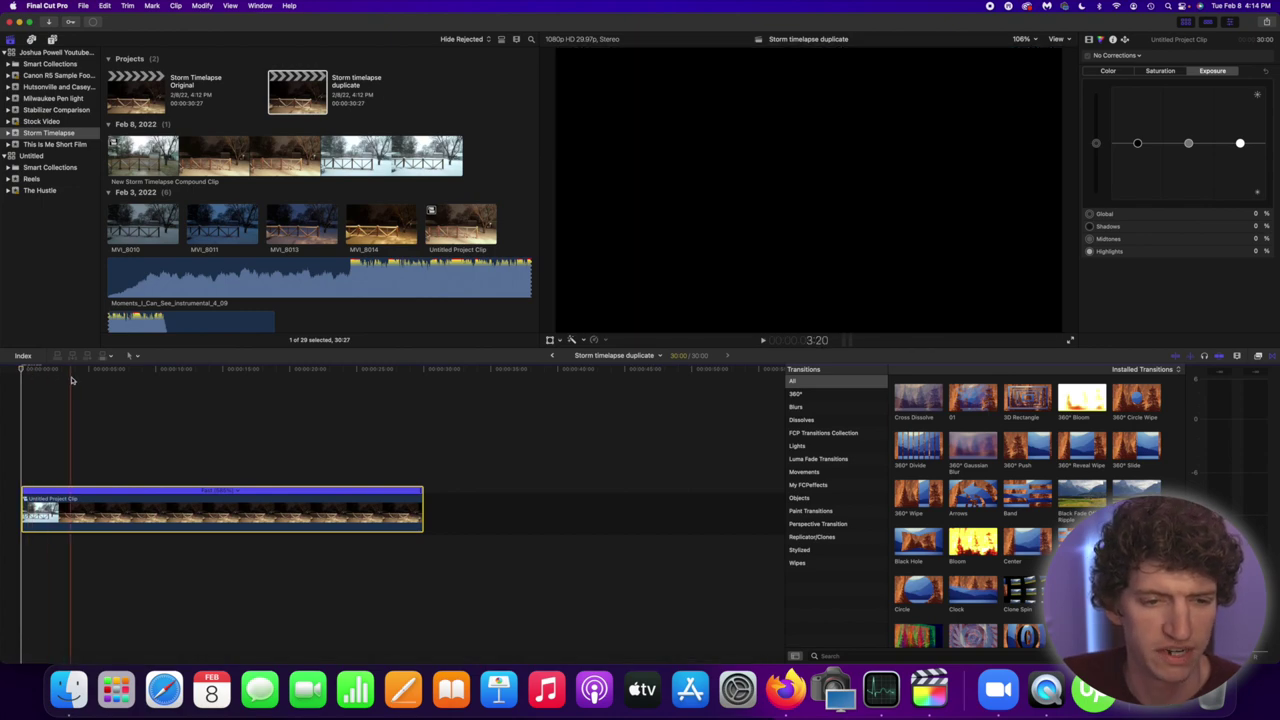
- From the Storm Timelapse Original project, open the compound clip, scrub it, then return to the Untitled Project Clip timeline
{"action": "key", "text": "super+bracketleft"}
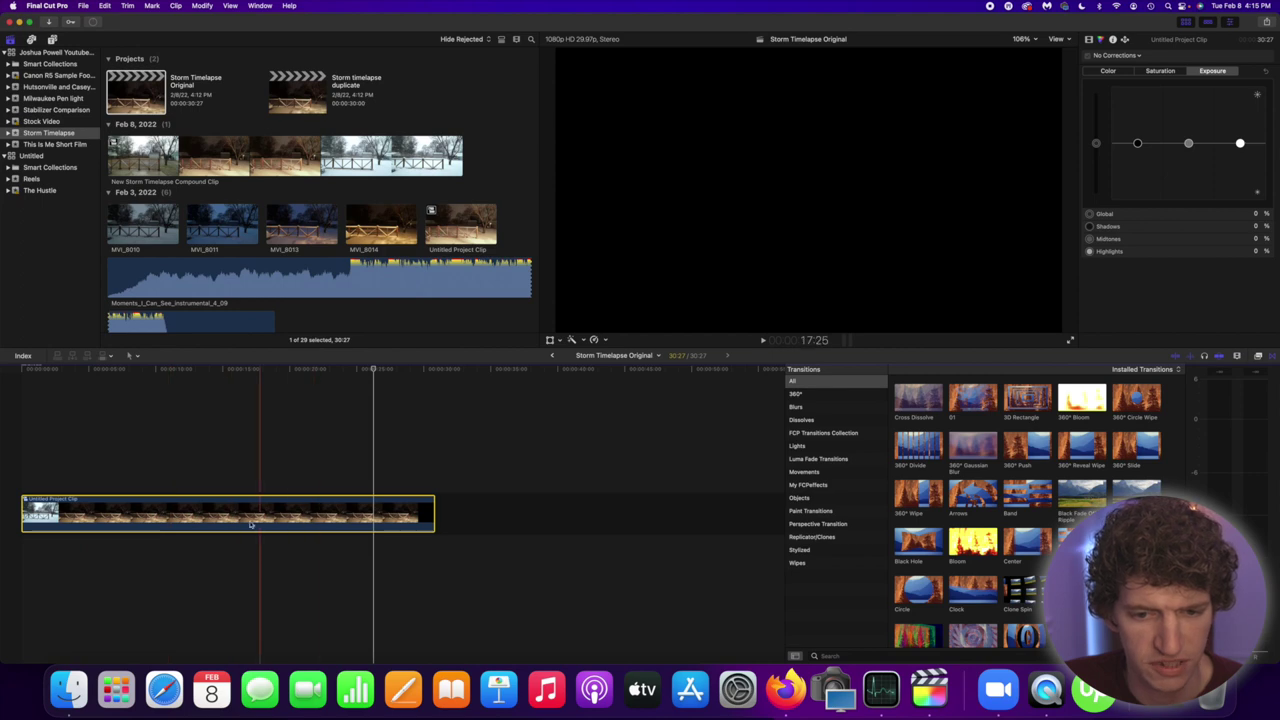
{"action": "double_click", "coordinate": [154, 522]}
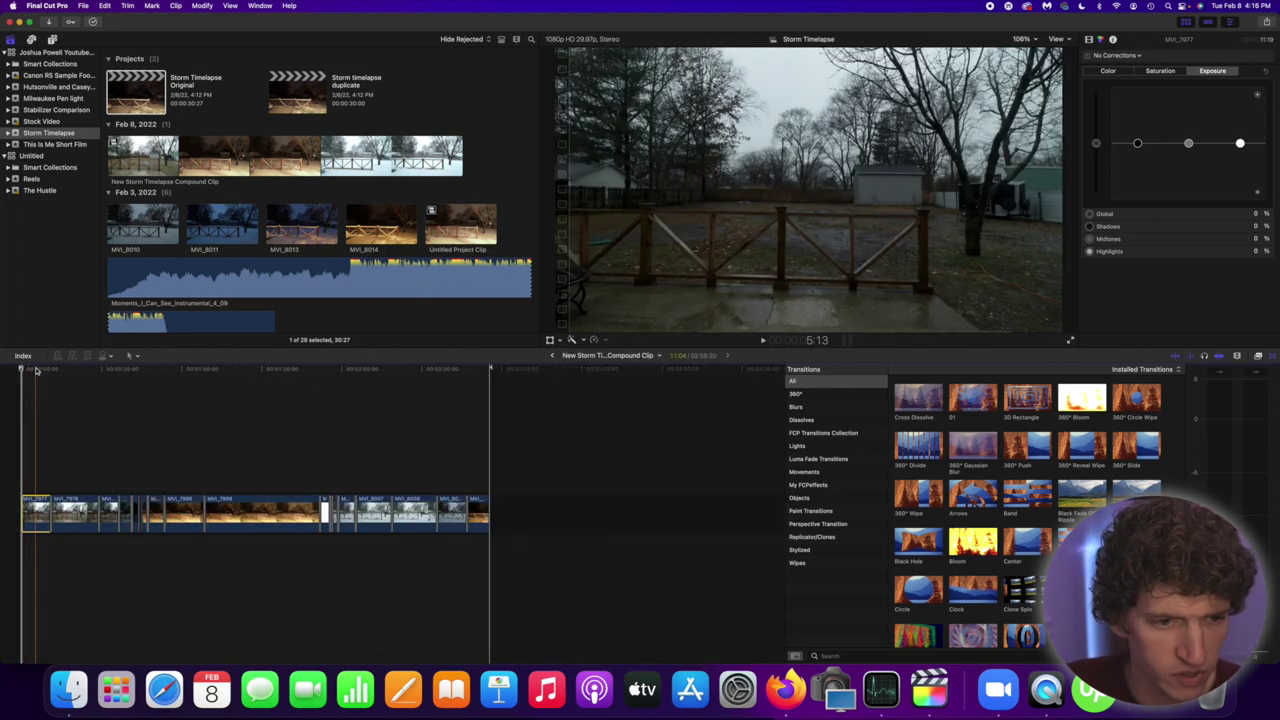
{"action": "left_click_drag", "start_coordinate": [25, 372], "coordinate": [200, 425]}
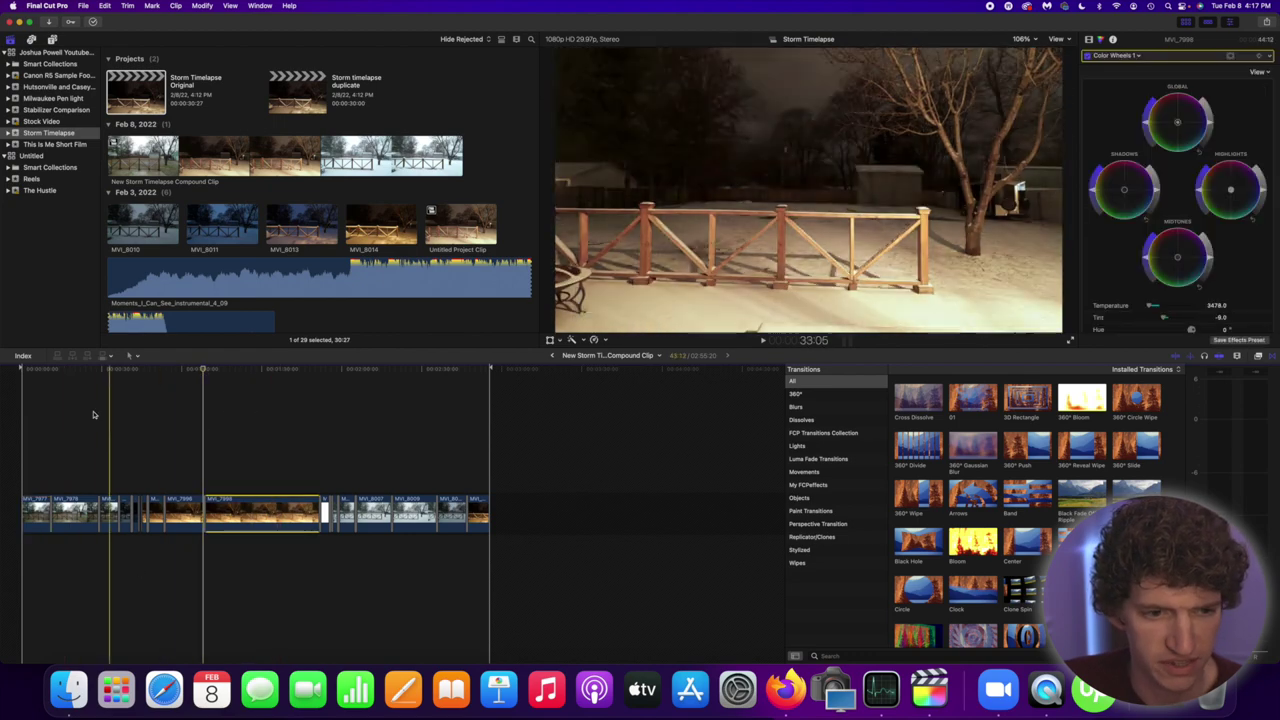
{"action": "left_click", "coordinate": [32, 372]}
{"action": "left_click", "coordinate": [64, 370]}
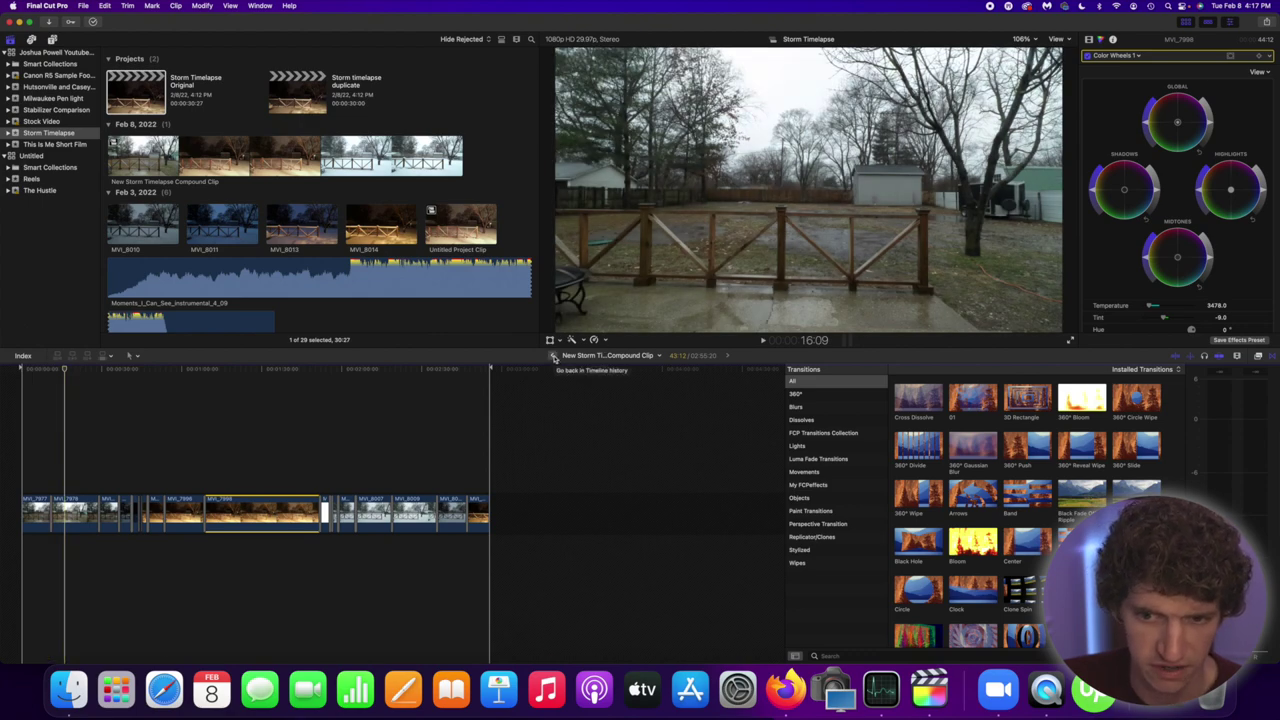
{"action": "left_click", "coordinate": [552, 356]}
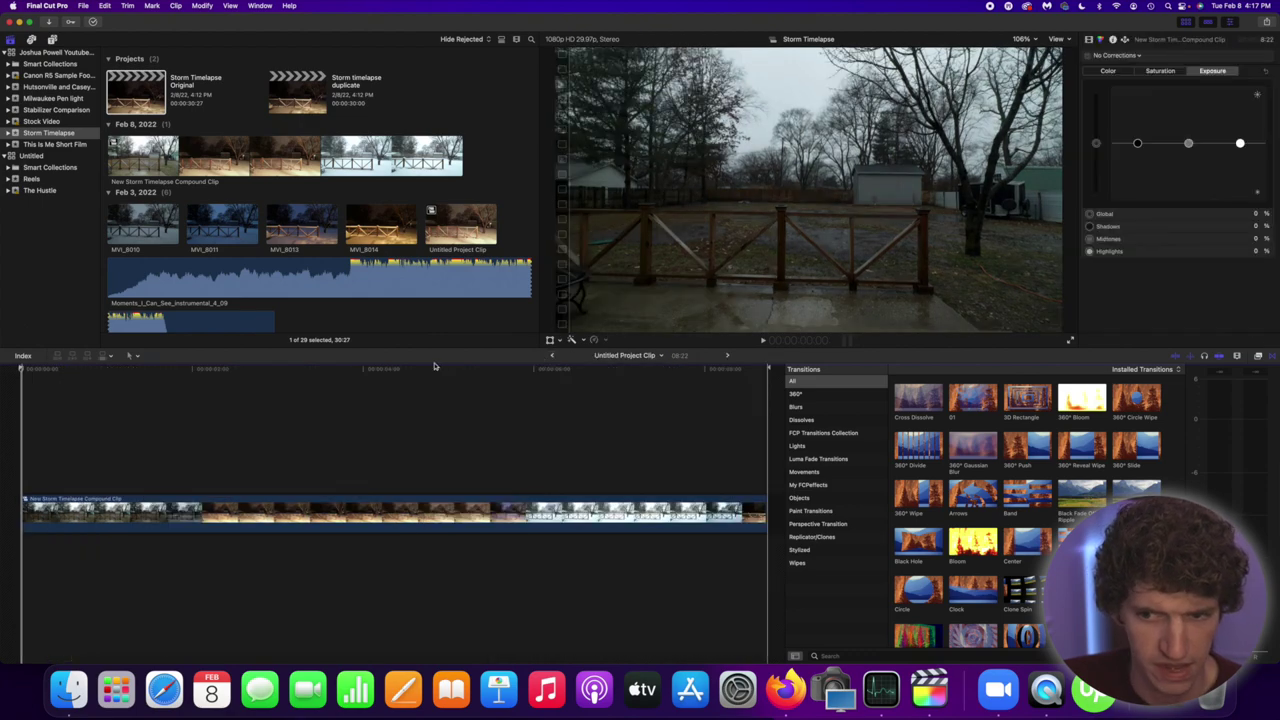
{"action": "left_click", "coordinate": [50, 370]}
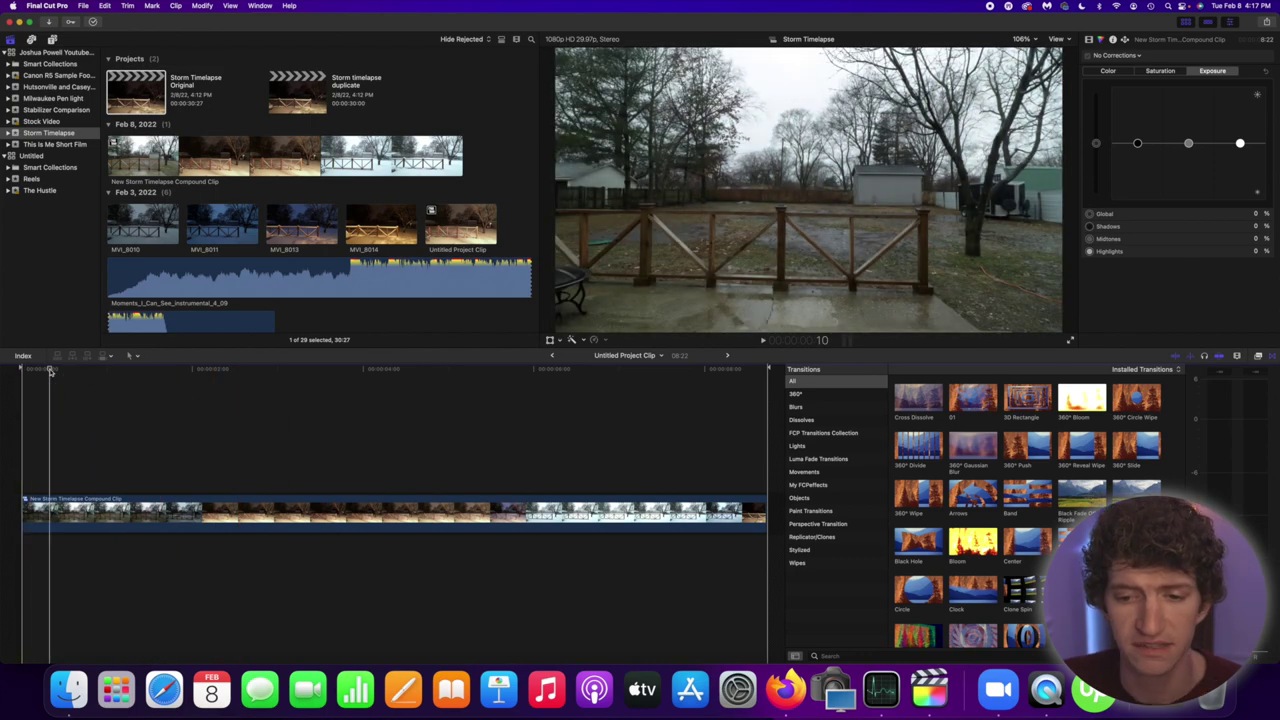
{"action": "left_click", "coordinate": [95, 370]}
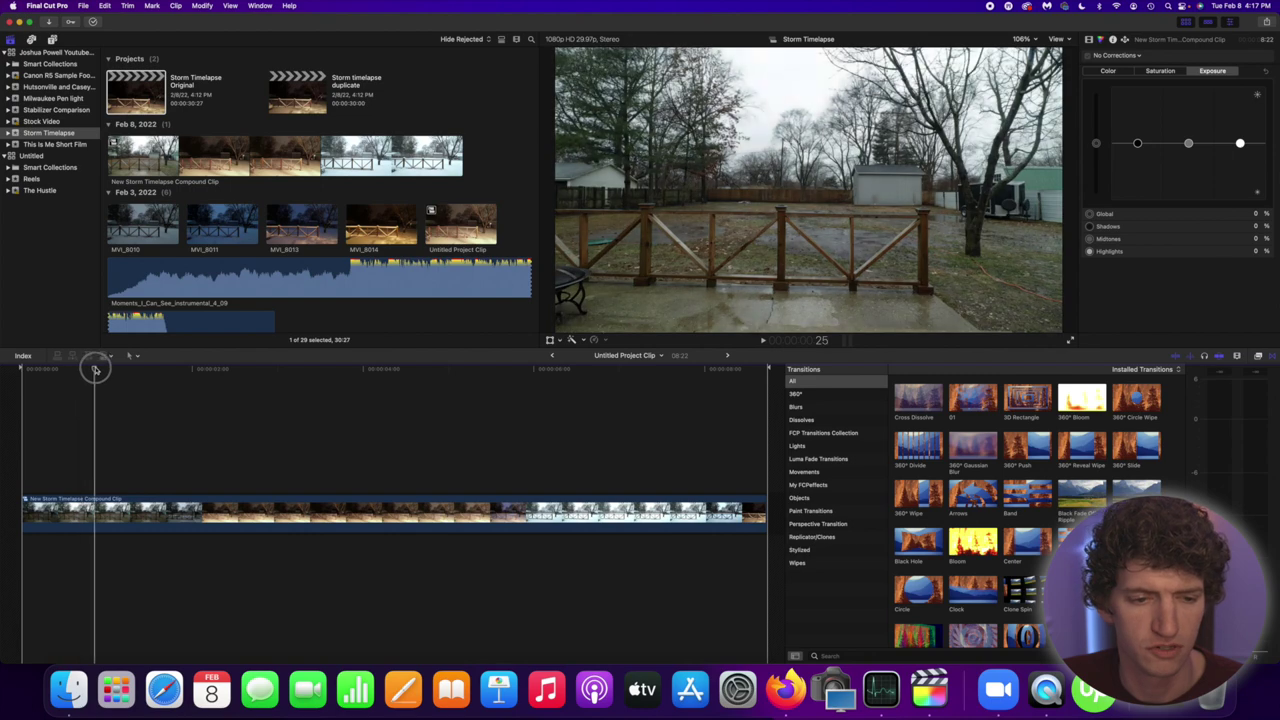
{"action": "left_click_drag", "start_coordinate": [95, 370], "coordinate": [30, 370]}
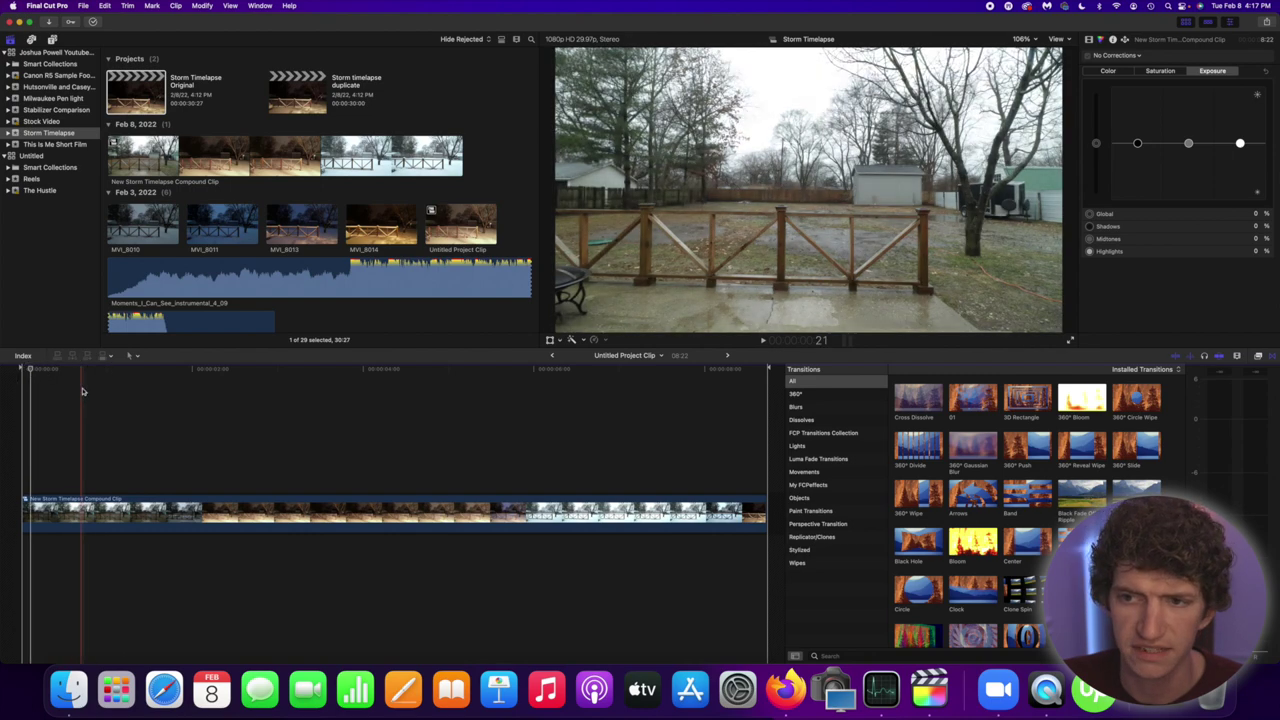